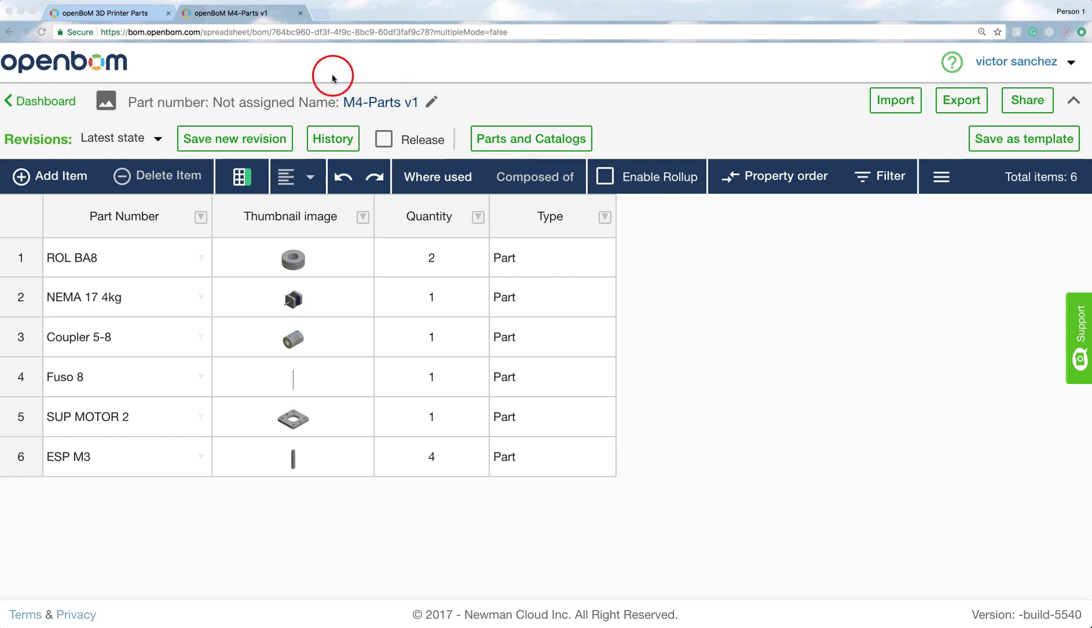
Switch to the 44-item 3D Printer Parts catalog to see the quantities on hand.
{"action": "left_click", "coordinate": [113, 13]}
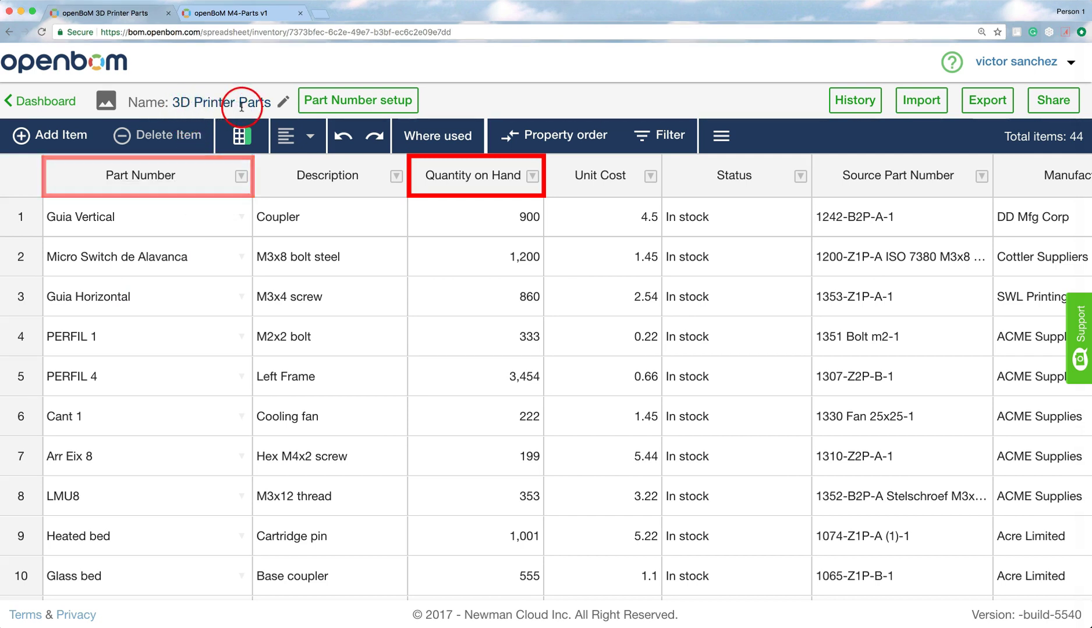
Review stock levels across the catalog table, then return to the M4-Parts v1 BOM.
{"action": "scroll", "coordinate": [176, 370], "scroll_direction": "down", "scroll_amount": 5}
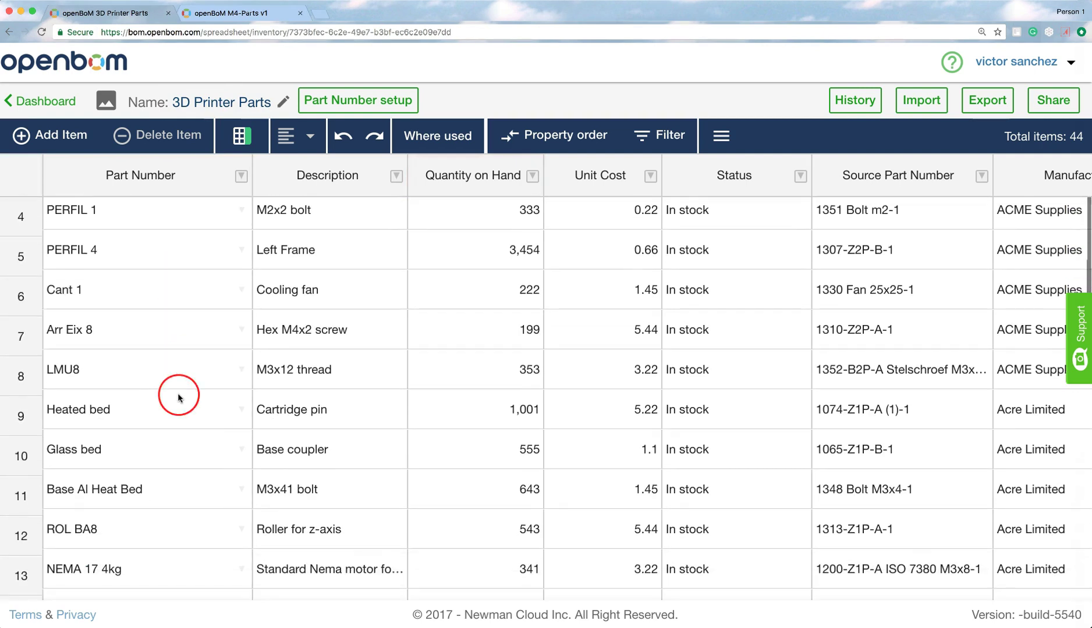
{"action": "scroll", "coordinate": [179, 397], "scroll_direction": "down", "scroll_amount": 5}
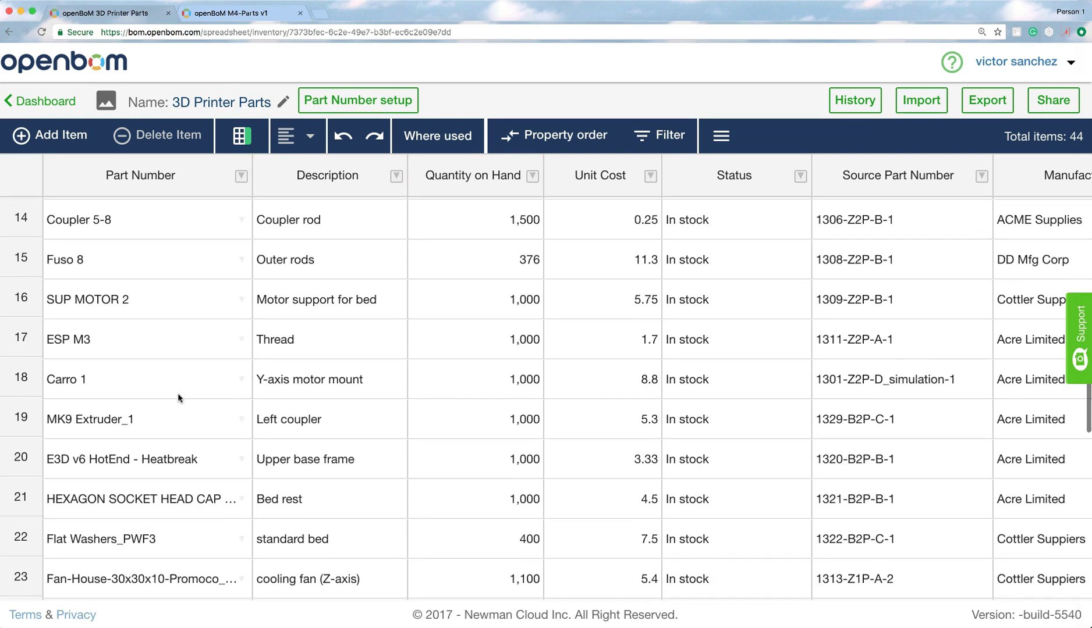
{"action": "scroll", "coordinate": [178, 398], "scroll_direction": "up", "scroll_amount": 5}
{"action": "scroll", "coordinate": [179, 397], "scroll_direction": "up", "scroll_amount": 5}
{"action": "scroll", "coordinate": [178, 397], "scroll_direction": "right", "scroll_amount": 3}
{"action": "scroll", "coordinate": [178, 397], "scroll_direction": "left", "scroll_amount": 3}
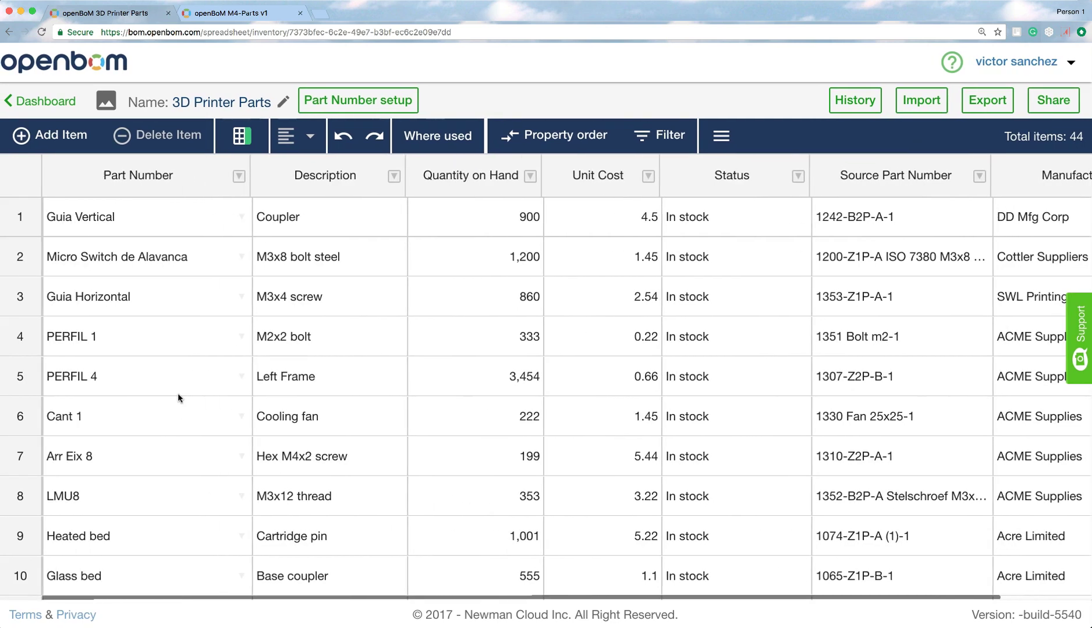
{"action": "scroll", "coordinate": [179, 398], "scroll_direction": "down", "scroll_amount": 3}
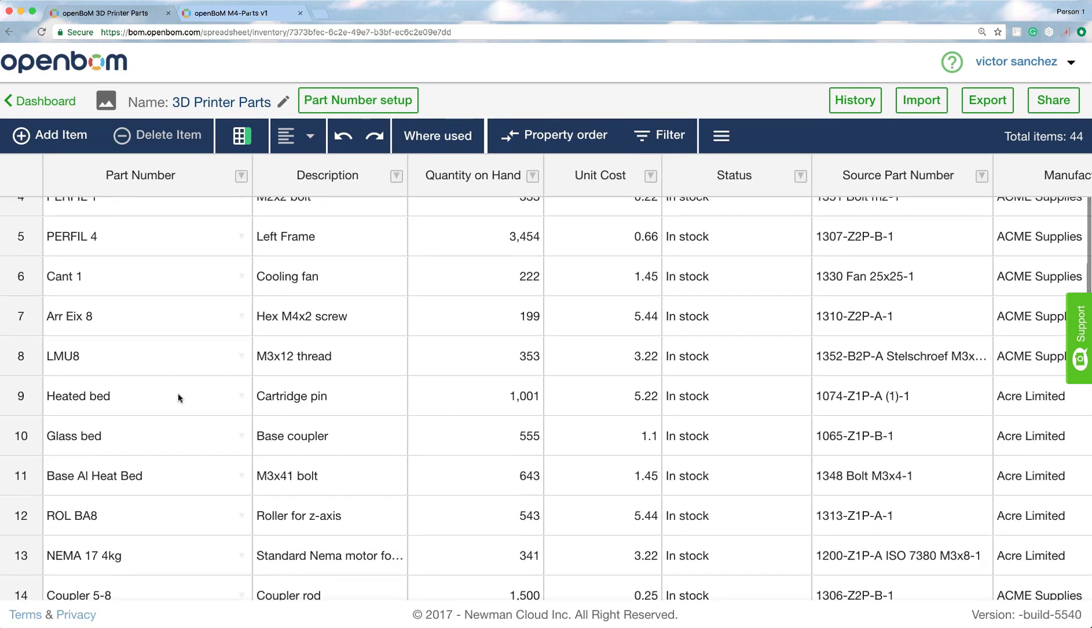
{"action": "left_click", "coordinate": [211, 14]}
{"action": "left_click", "coordinate": [518, 137]}
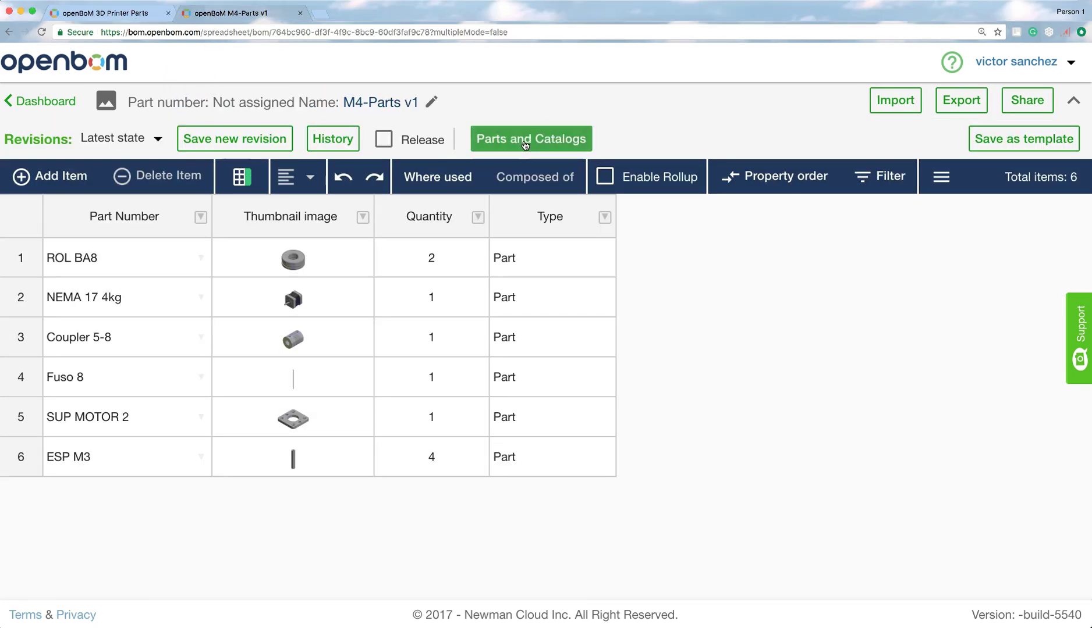
Enable the 3D Printer Parts catalog in the BOM's Set catalogs list.
{"action": "left_click", "coordinate": [525, 145]}
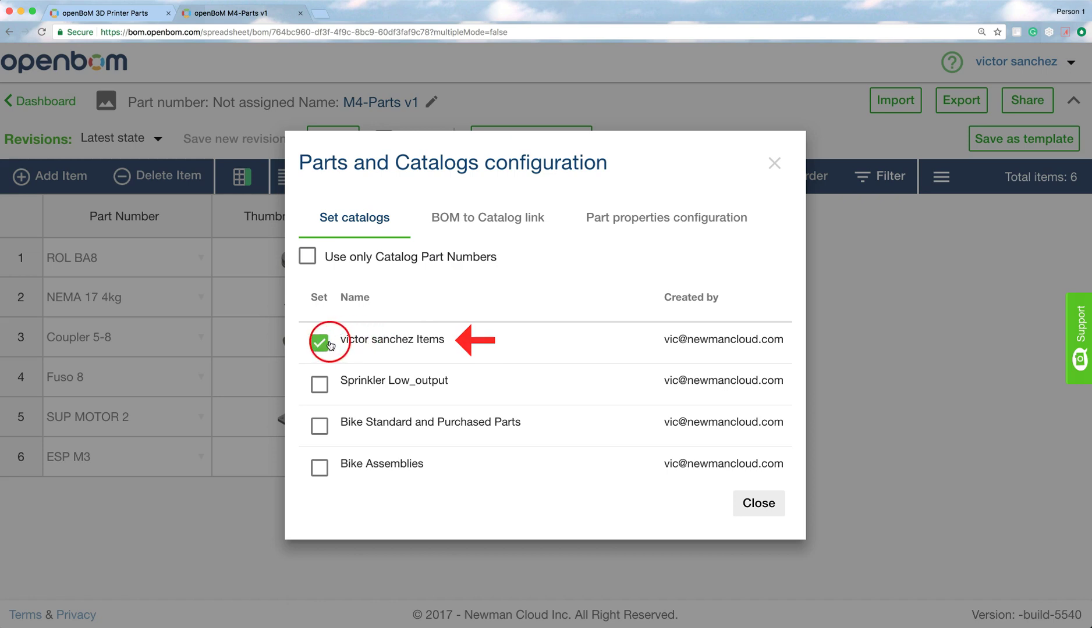
{"action": "scroll", "coordinate": [355, 345], "scroll_direction": "down", "scroll_amount": 1}
{"action": "scroll", "coordinate": [355, 345], "scroll_direction": "down", "scroll_amount": 10}
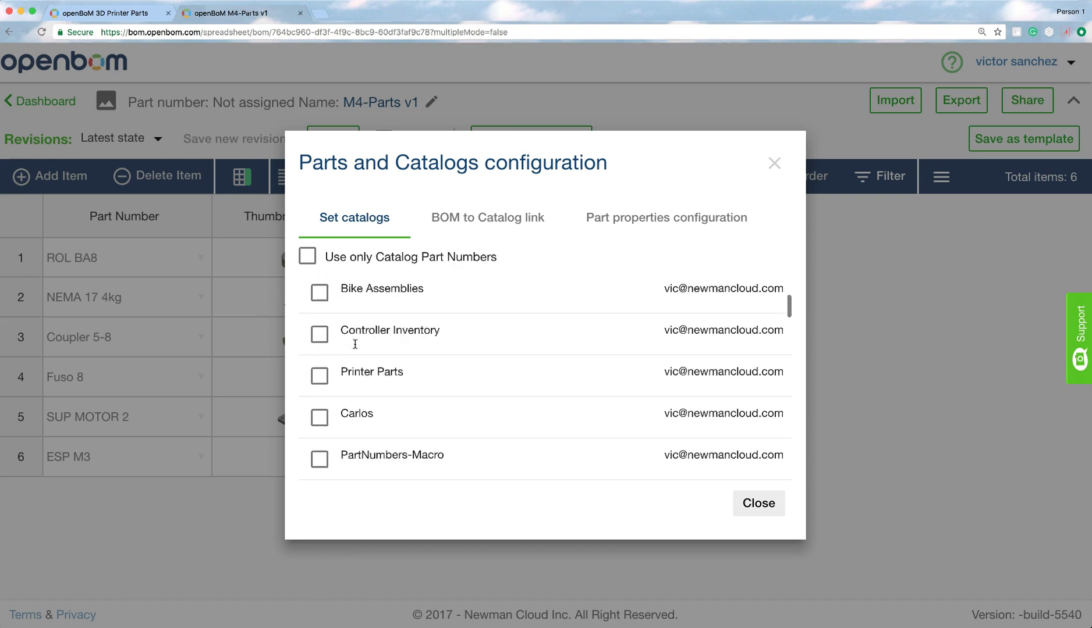
{"action": "scroll", "coordinate": [355, 345], "scroll_direction": "down", "scroll_amount": 10}
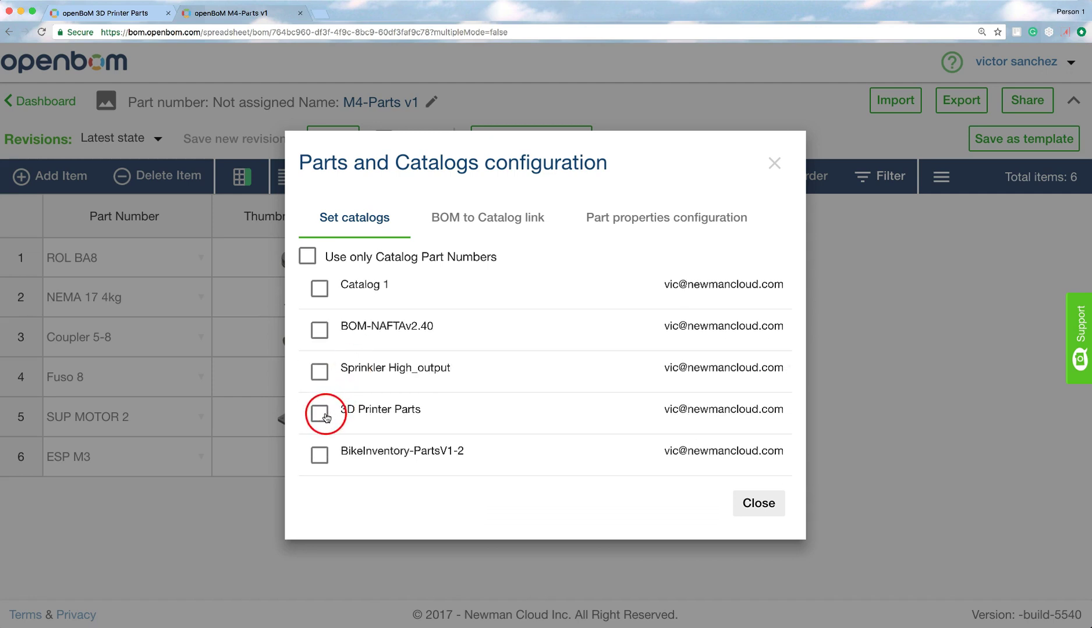
{"action": "left_click", "coordinate": [320, 414]}
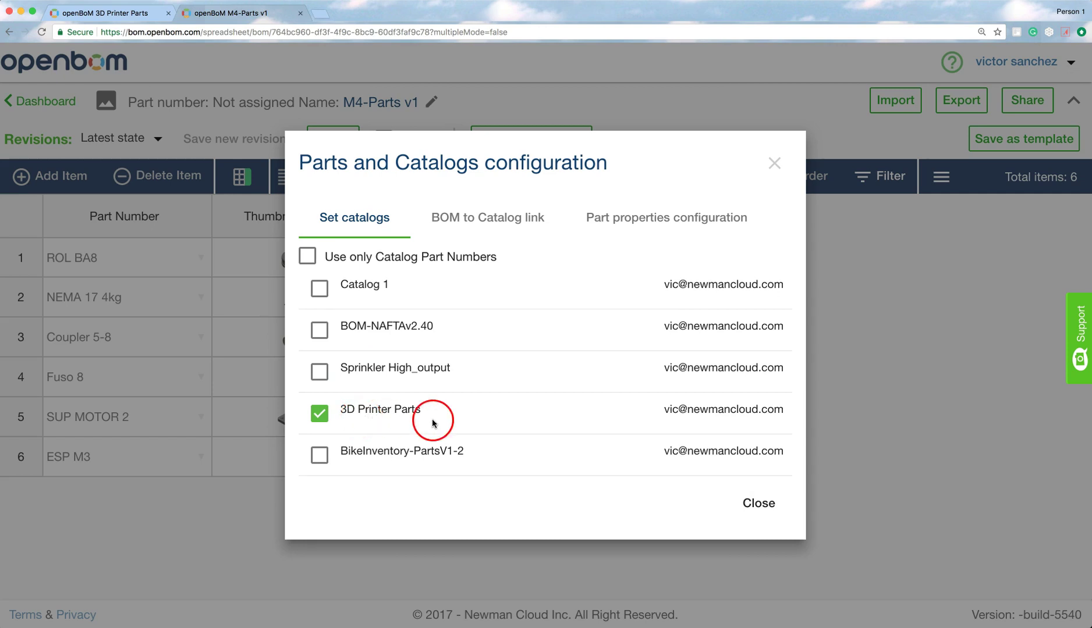
In part properties, choose the 3D Printer Parts catalog and add Description, Manufacturer and Unit Cost.
{"action": "left_click", "coordinate": [649, 224]}
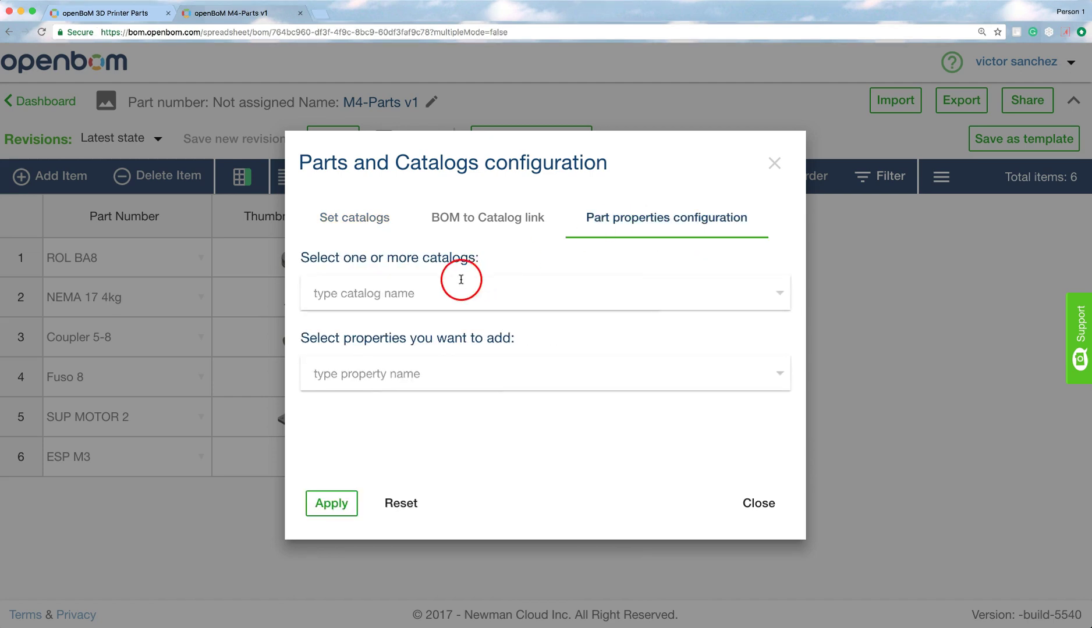
{"action": "left_click", "coordinate": [438, 288]}
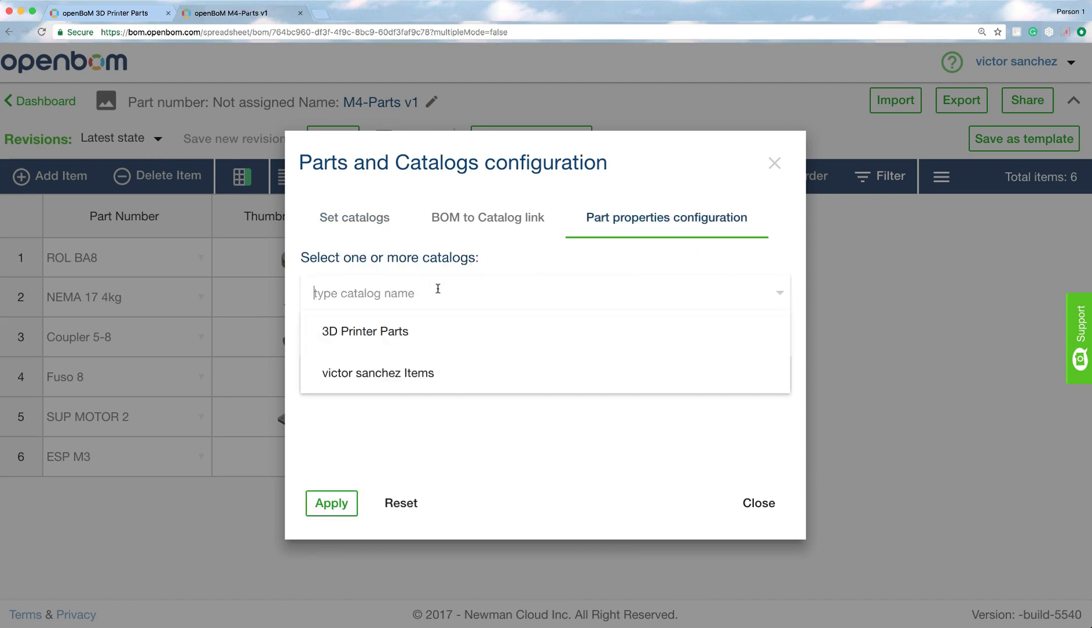
{"action": "left_click", "coordinate": [398, 341]}
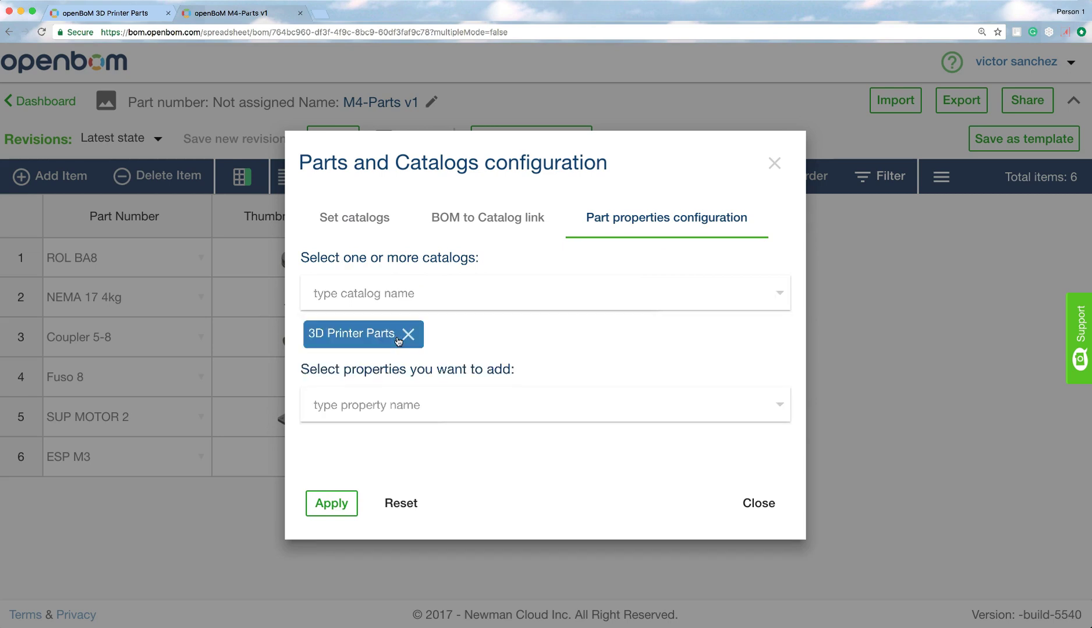
{"action": "left_click", "coordinate": [379, 408]}
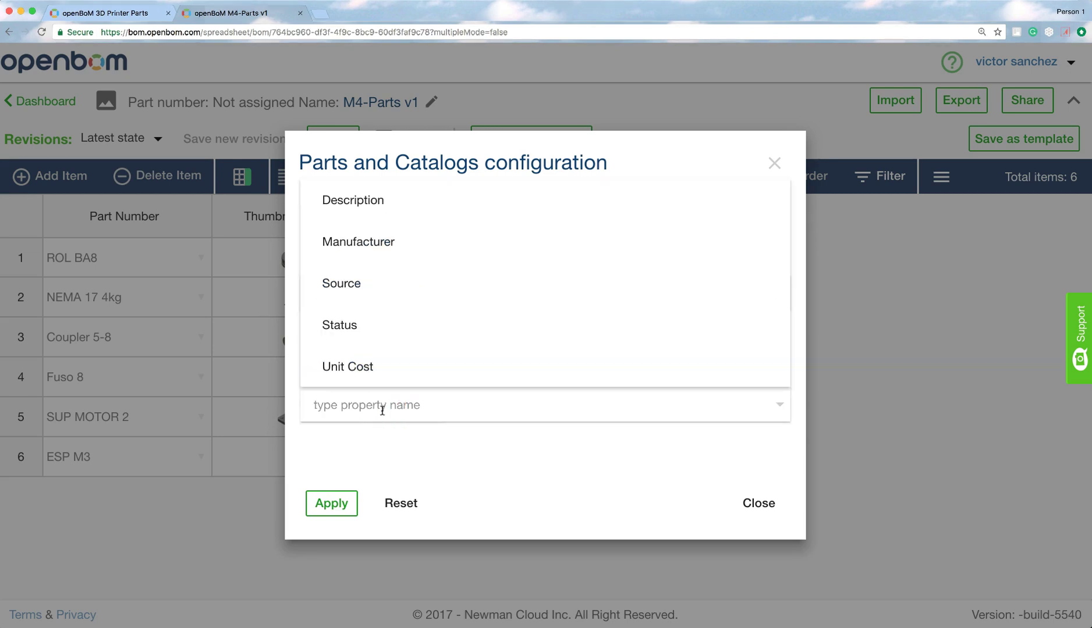
{"action": "left_click", "coordinate": [371, 211]}
{"action": "left_click", "coordinate": [356, 406]}
{"action": "left_click", "coordinate": [355, 244]}
{"action": "left_click", "coordinate": [359, 406]}
{"action": "left_click", "coordinate": [359, 368]}
Apply the chosen catalog properties, close the configuration and hide the info panel.
{"action": "left_click", "coordinate": [332, 502]}
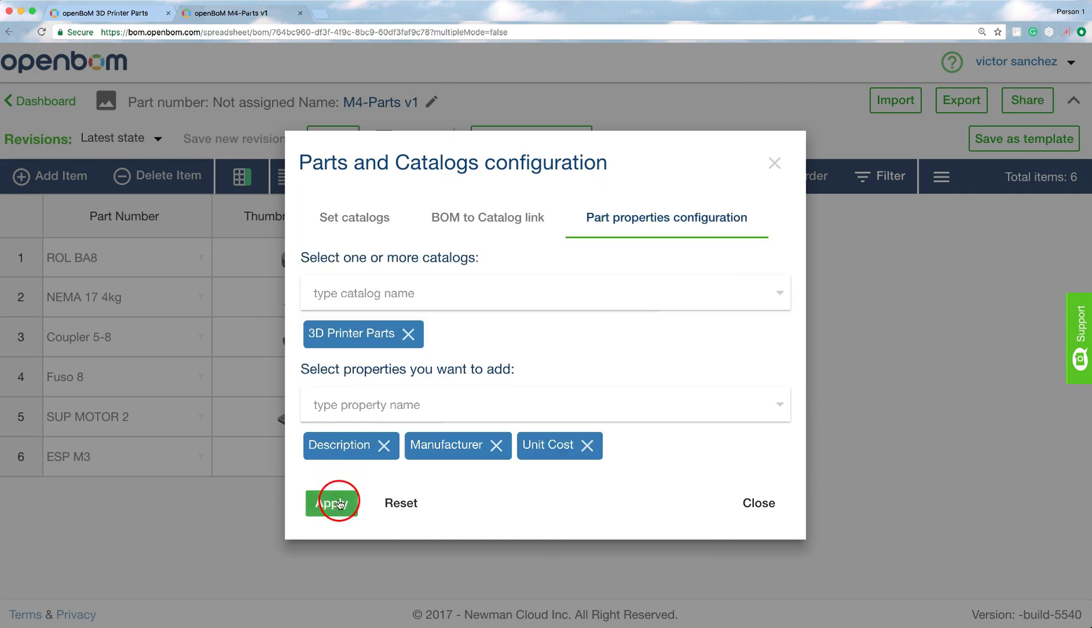
{"action": "left_click", "coordinate": [756, 504]}
{"action": "left_click", "coordinate": [760, 504]}
{"action": "left_click", "coordinate": [1047, 223]}
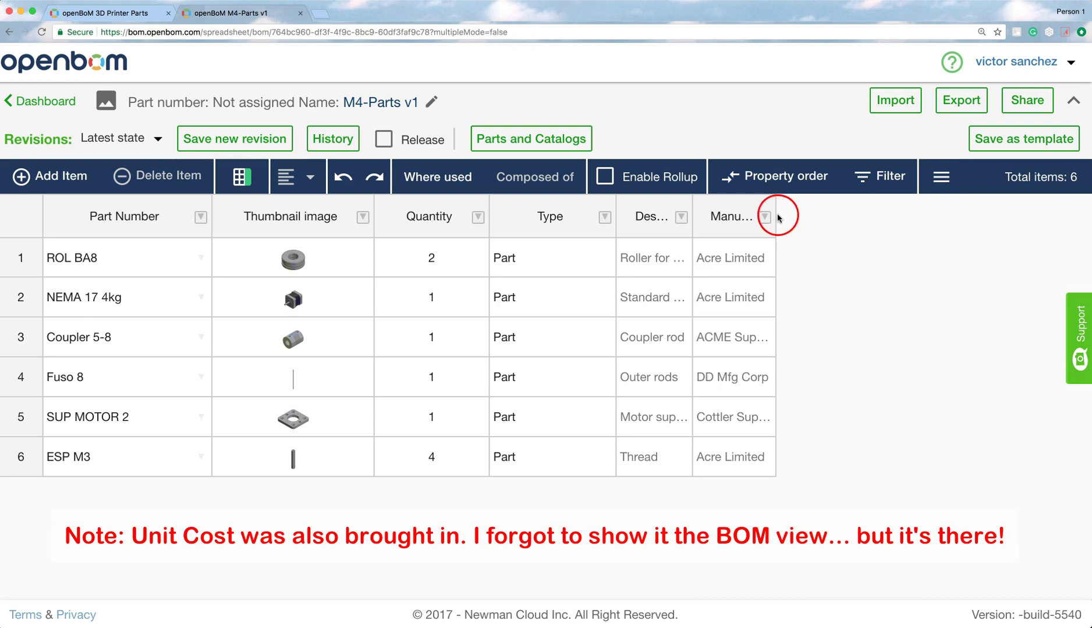
Widen the Description column so the catalog descriptions are fully readable.
{"action": "left_click_drag", "start_coordinate": [688, 204], "coordinate": [868, 205]}
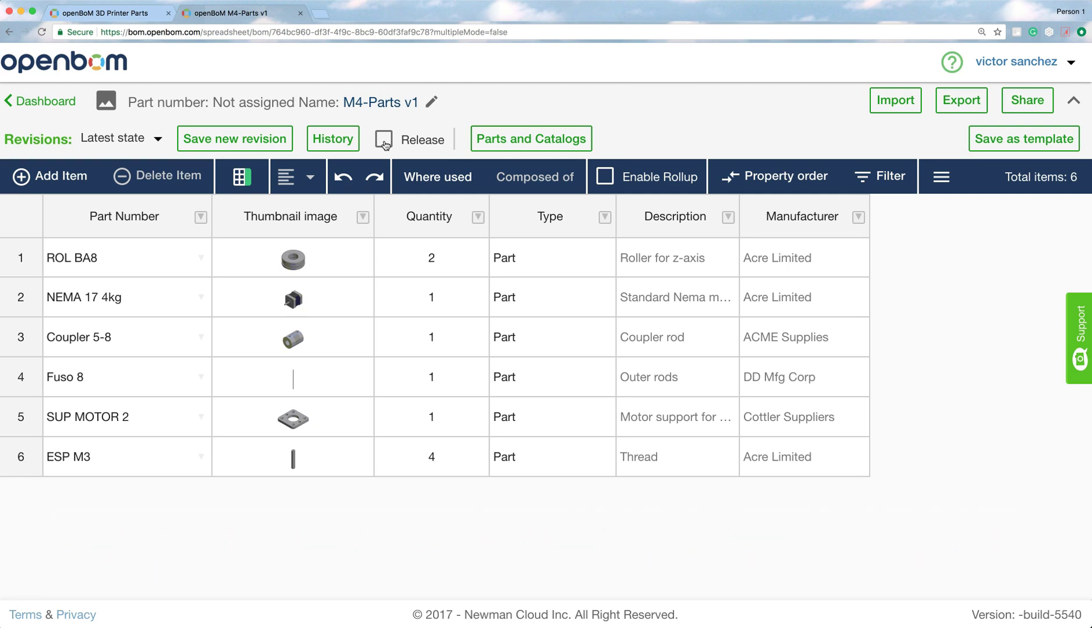
Mark the M4-Parts v1 BOM as Released and confirm, making it read-only.
{"action": "left_click", "coordinate": [384, 142]}
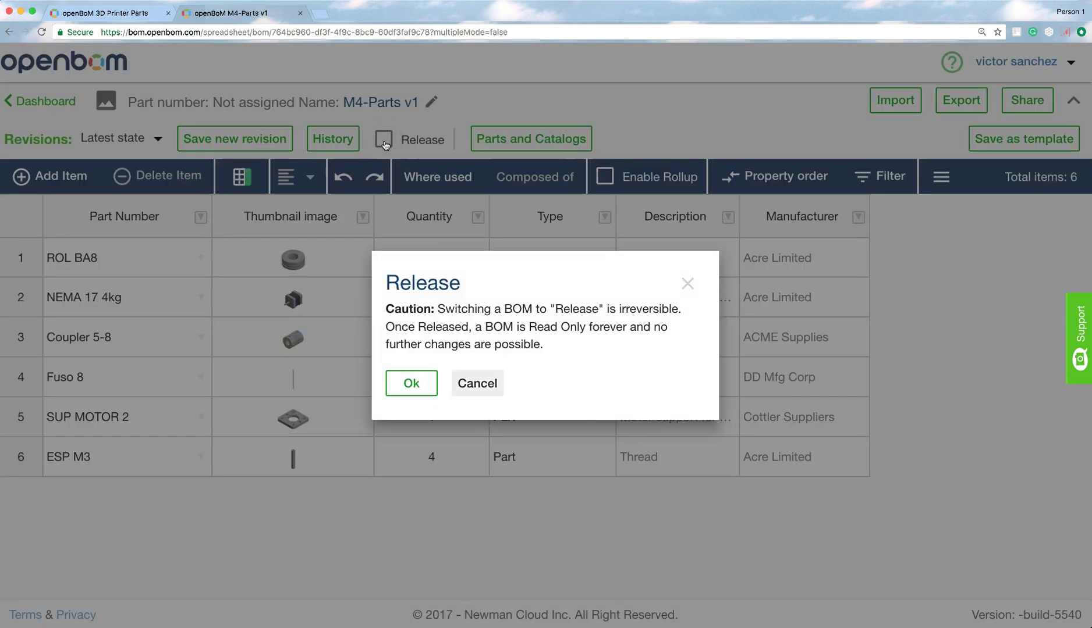
{"action": "left_click", "coordinate": [407, 385]}
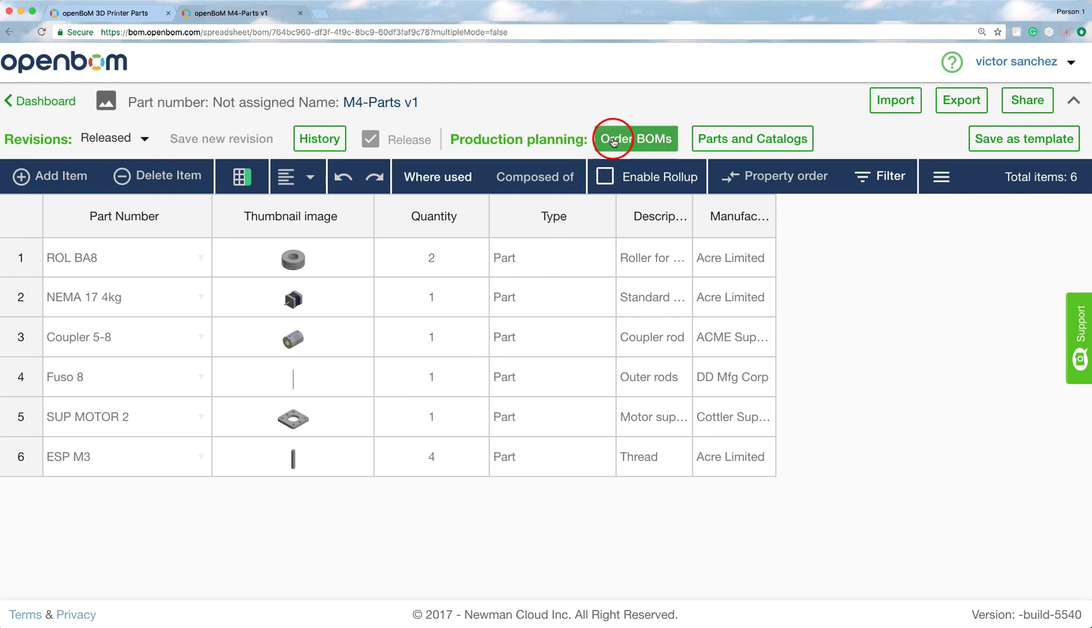
Add and save a production order of 10 units described 'First Batch'.
{"action": "left_click", "coordinate": [612, 142]}
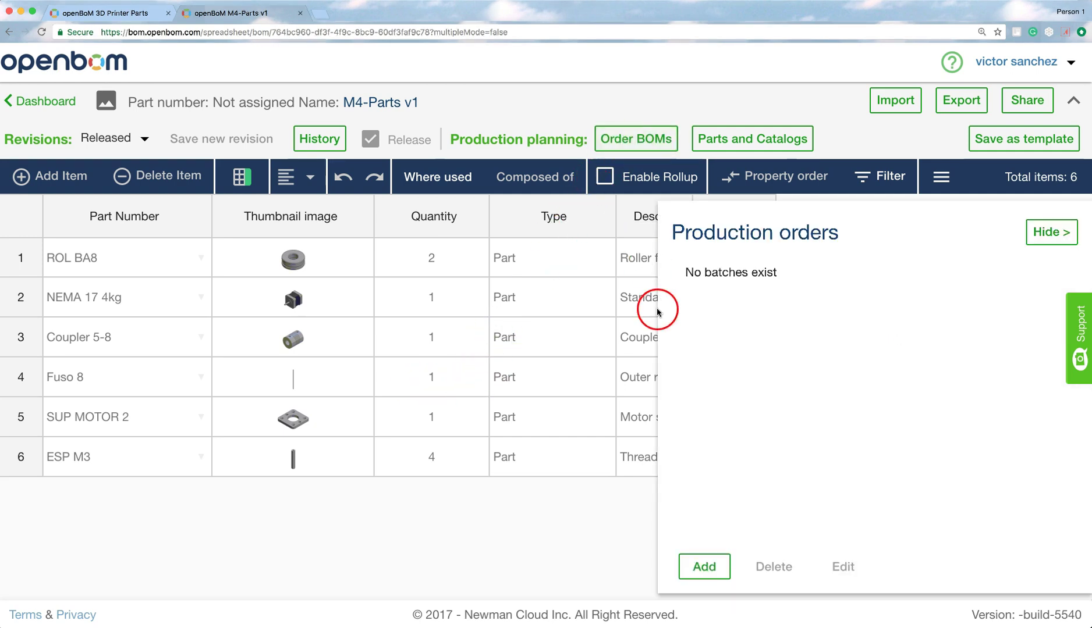
{"action": "left_click", "coordinate": [693, 566]}
{"action": "left_click", "coordinate": [461, 269]}
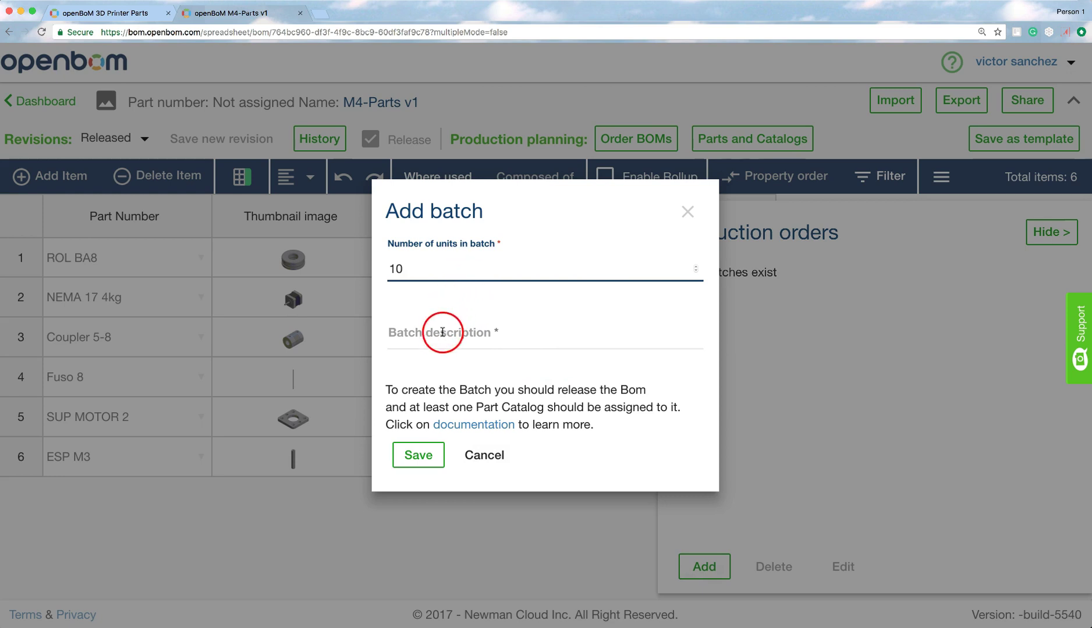
{"action": "left_click", "coordinate": [440, 338]}
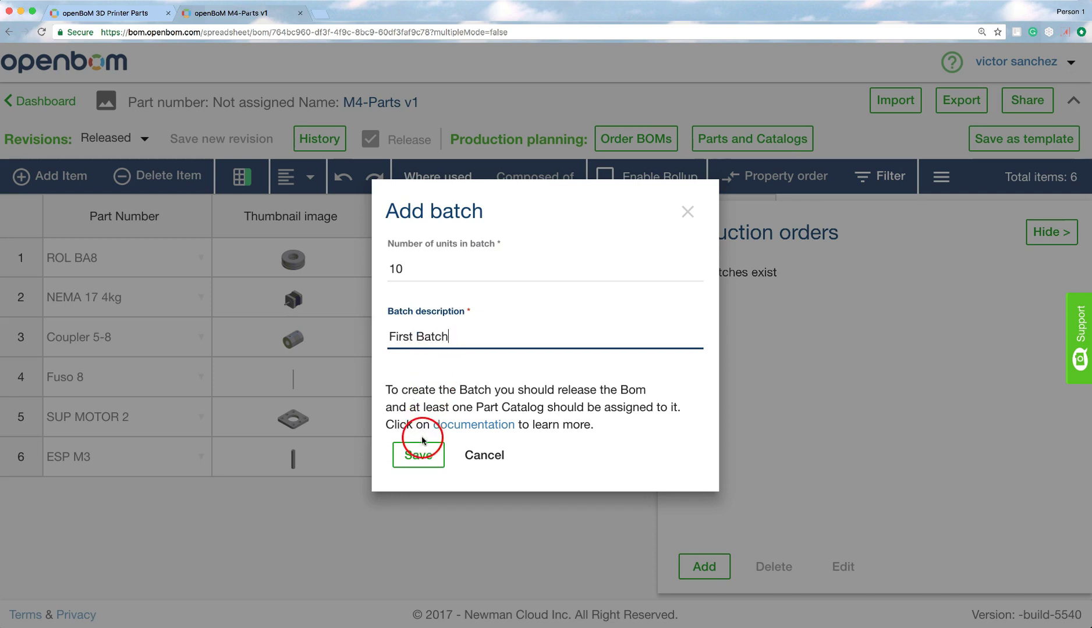
{"action": "left_click", "coordinate": [418, 455]}
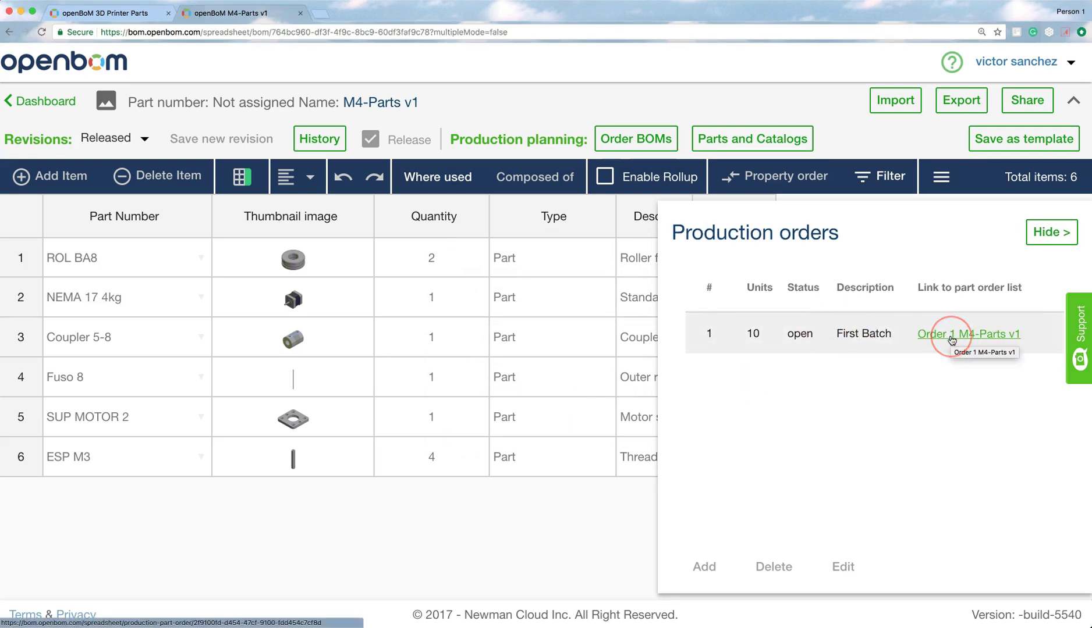
Open the Order 1 M4-Parts v1 part order list with its required quantities.
{"action": "left_click", "coordinate": [951, 336]}
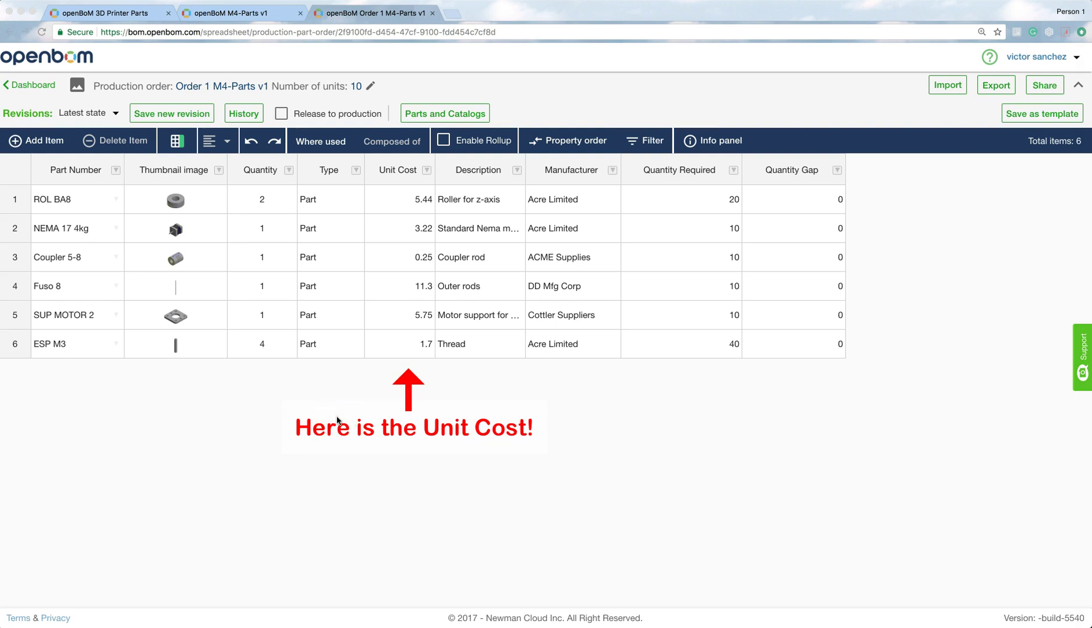
{"action": "left_click", "coordinate": [365, 202]}
{"action": "left_click", "coordinate": [383, 202]}
Search properties for 'Tot' and add the plain Total Cost Number column.
{"action": "left_click", "coordinate": [191, 142]}
{"action": "left_click", "coordinate": [180, 142]}
{"action": "left_click", "coordinate": [460, 342]}
{"action": "type", "text": "Total Cost"}
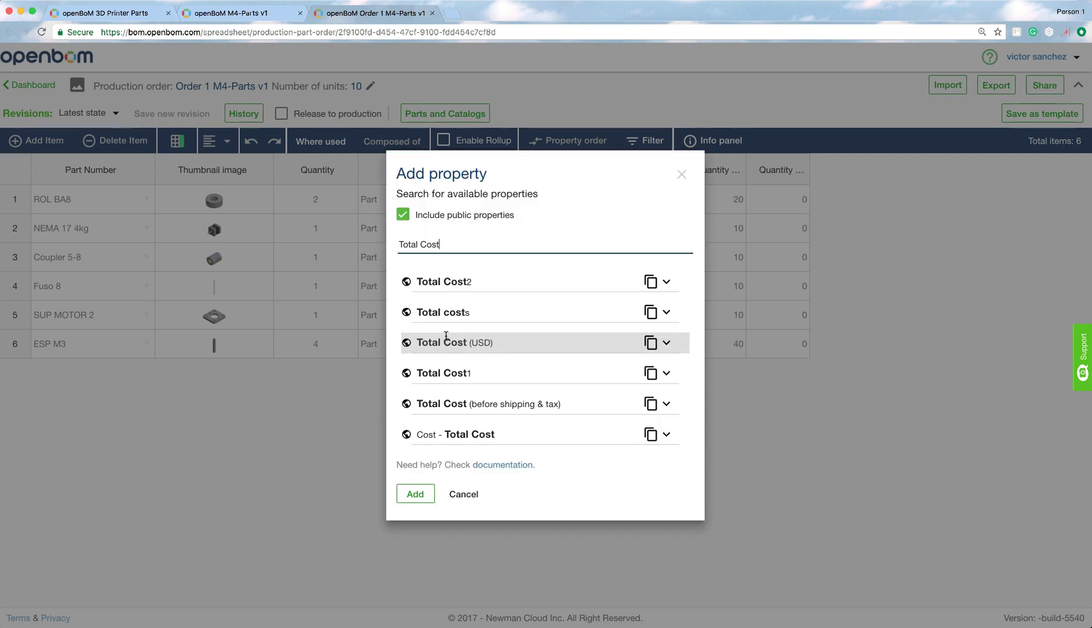
{"action": "left_click", "coordinate": [450, 345]}
{"action": "scroll", "coordinate": [454, 352], "scroll_direction": "down", "scroll_amount": 3}
{"action": "scroll", "coordinate": [455, 357], "scroll_direction": "down", "scroll_amount": 4}
{"action": "scroll", "coordinate": [455, 357], "scroll_direction": "down", "scroll_amount": 3}
{"action": "left_click", "coordinate": [454, 395]}
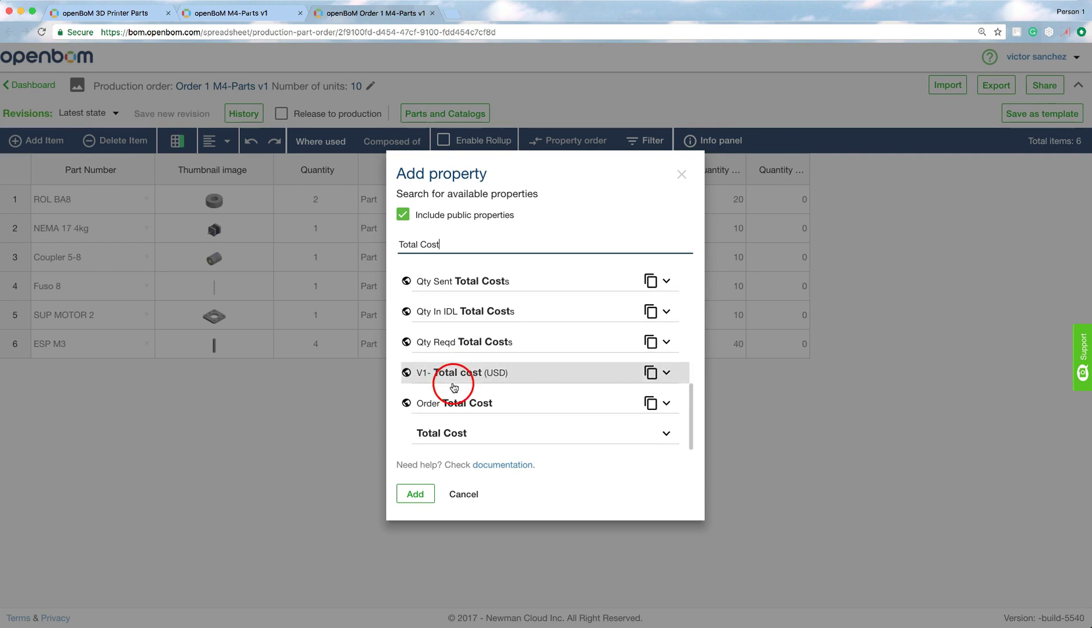
{"action": "left_click", "coordinate": [451, 431]}
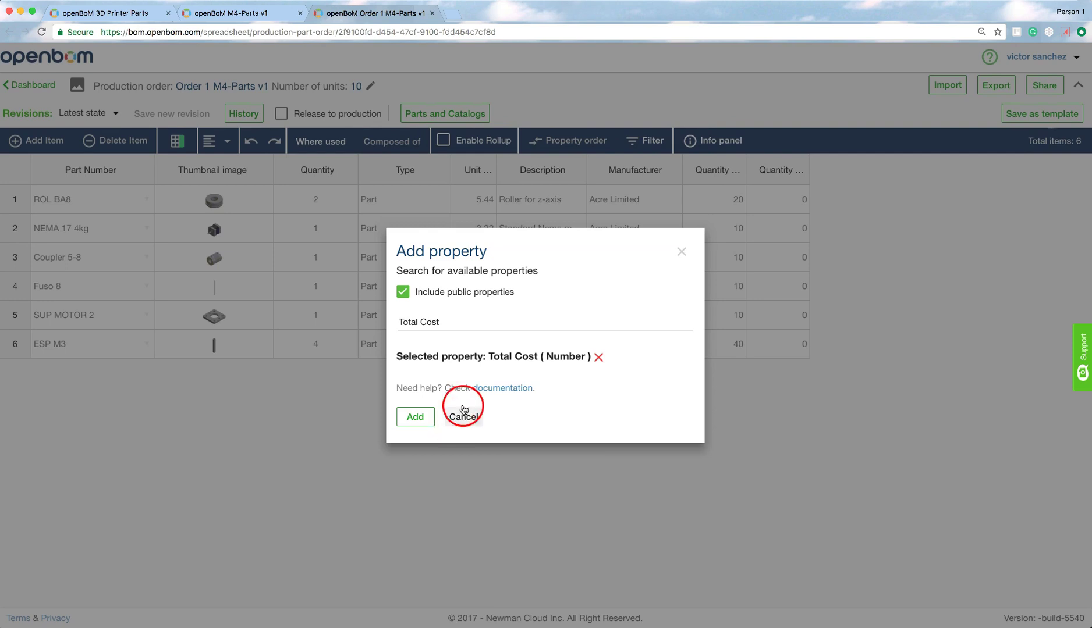
{"action": "left_click", "coordinate": [414, 414]}
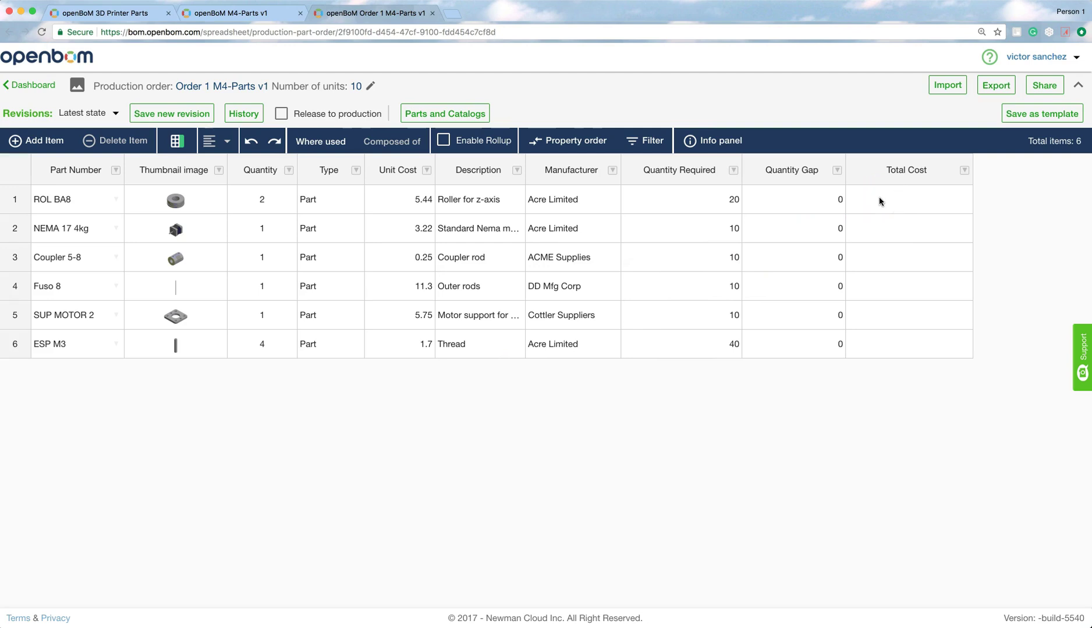
Start a Total Cost cell formula with Apply for all rows enabled.
{"action": "right_click", "coordinate": [879, 199]}
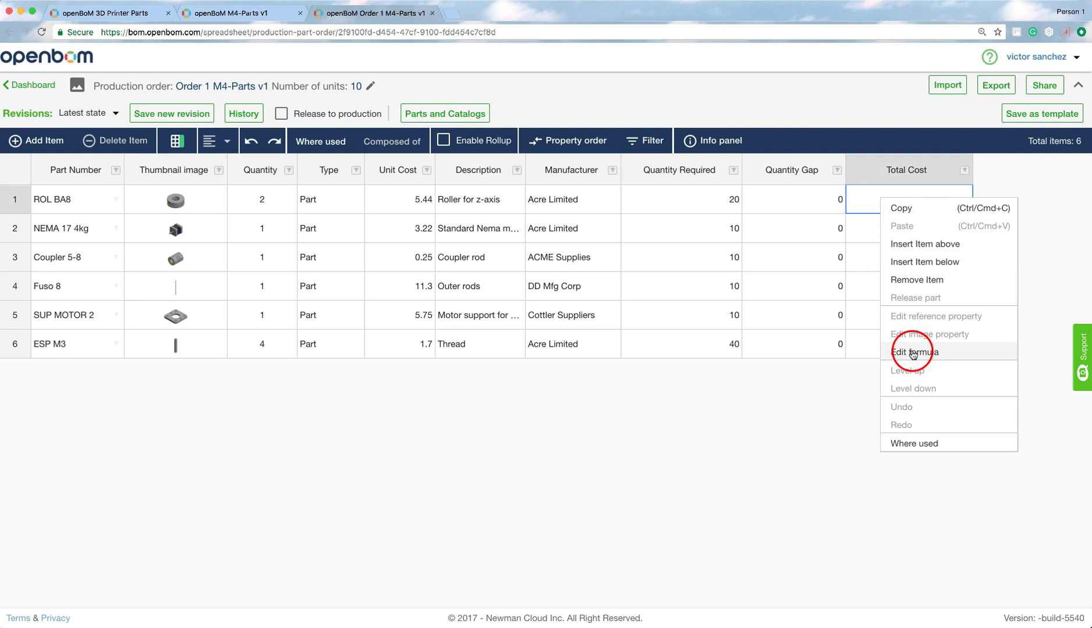
{"action": "left_click", "coordinate": [913, 352]}
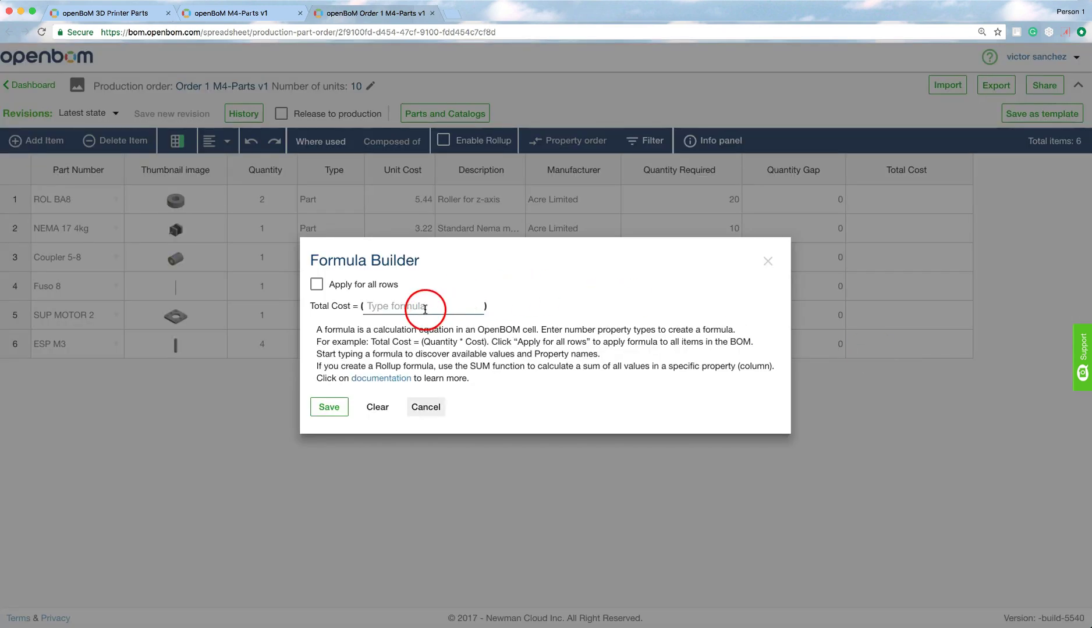
{"action": "left_click", "coordinate": [316, 285]}
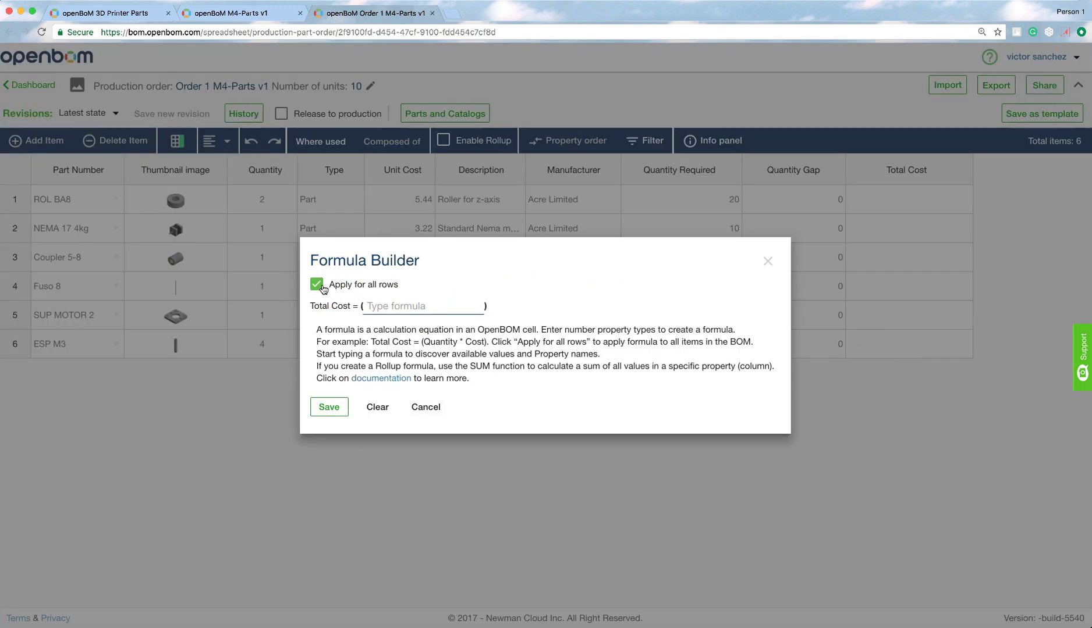
{"action": "left_click", "coordinate": [379, 311]}
Enter and save the formula Unit Cost * Quantity Required, giving 108.8 for ROL BA8.
{"action": "type", "text": "Uni"}
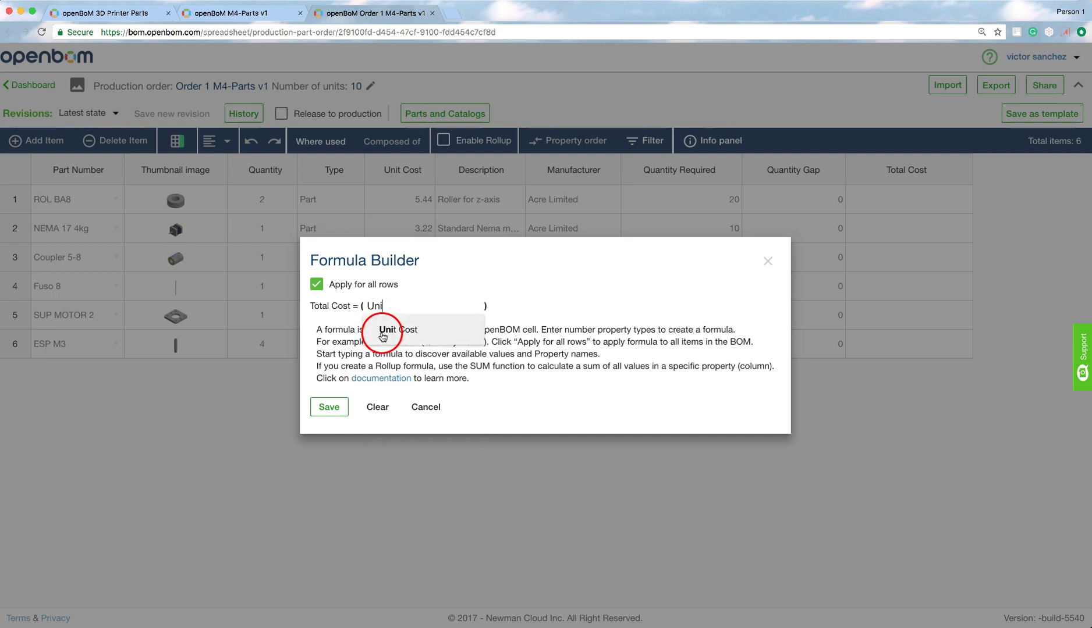
{"action": "left_click", "coordinate": [382, 336]}
{"action": "left_click", "coordinate": [429, 313]}
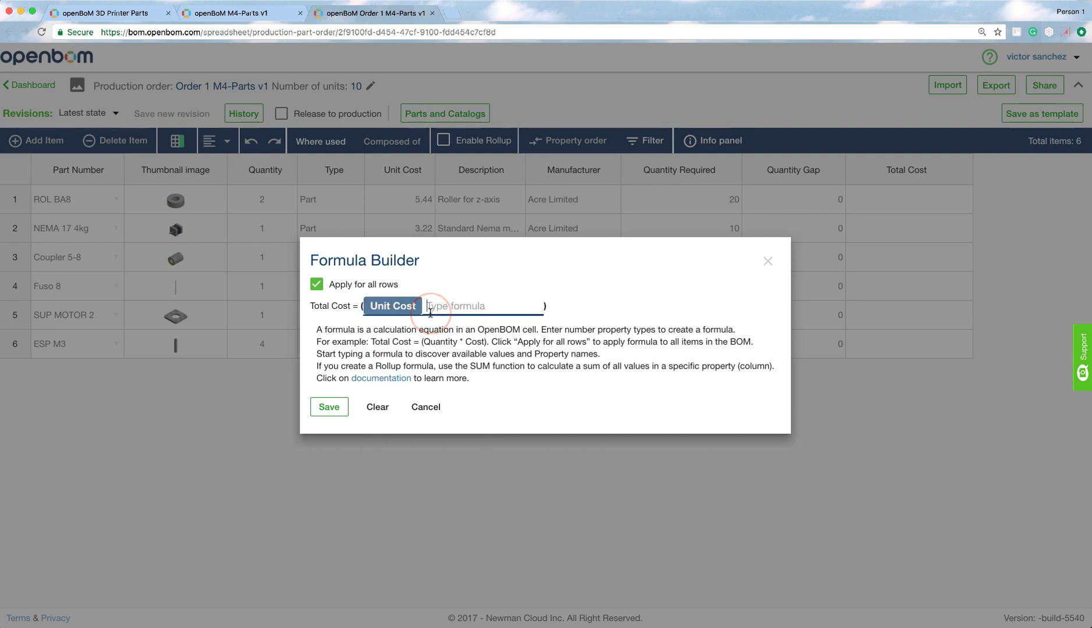
{"action": "type", "text": "*"}
{"action": "key", "text": "Return"}
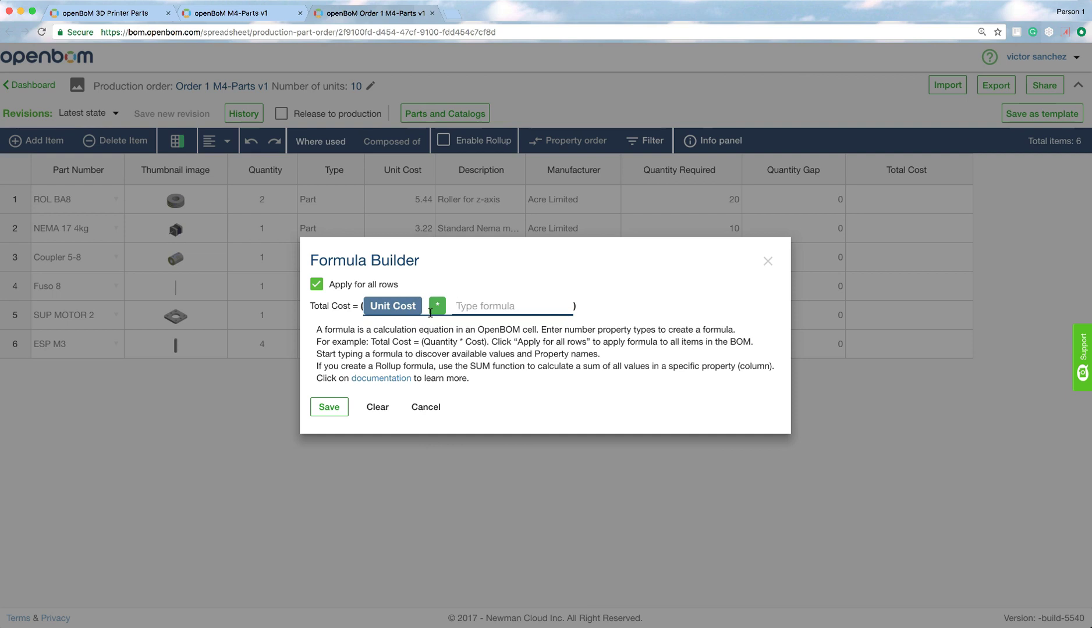
{"action": "type", "text": "Qua"}
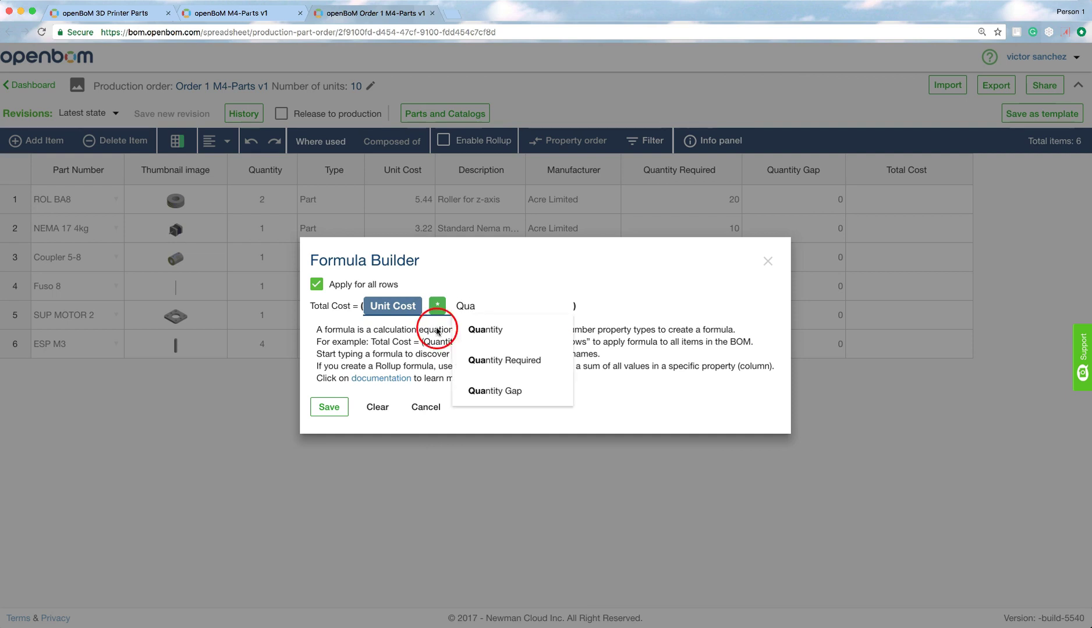
{"action": "left_click", "coordinate": [502, 361]}
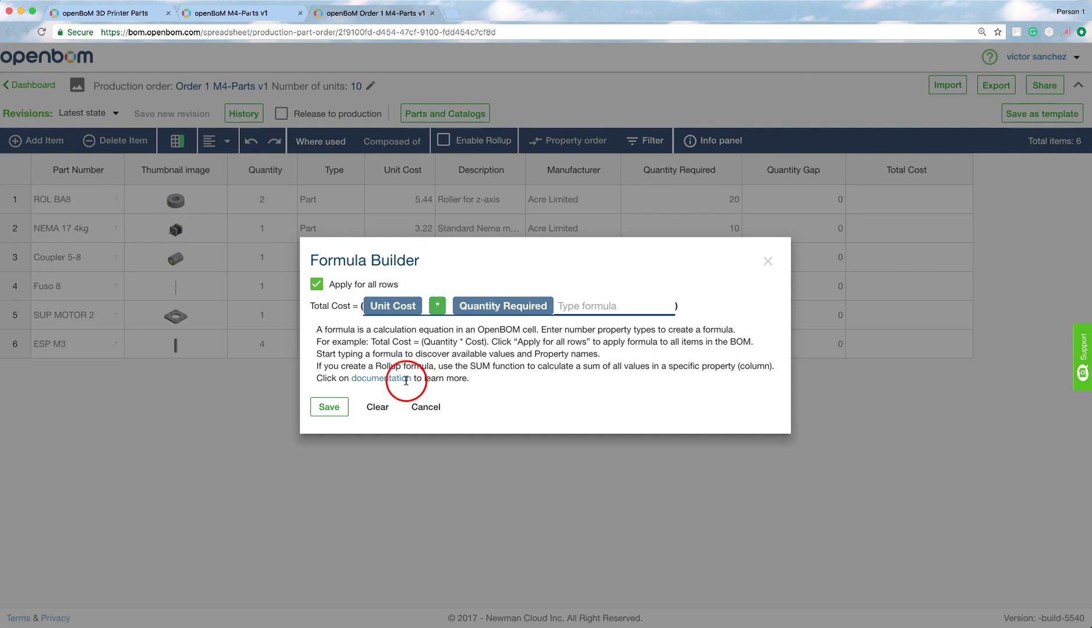
{"action": "left_click", "coordinate": [329, 408]}
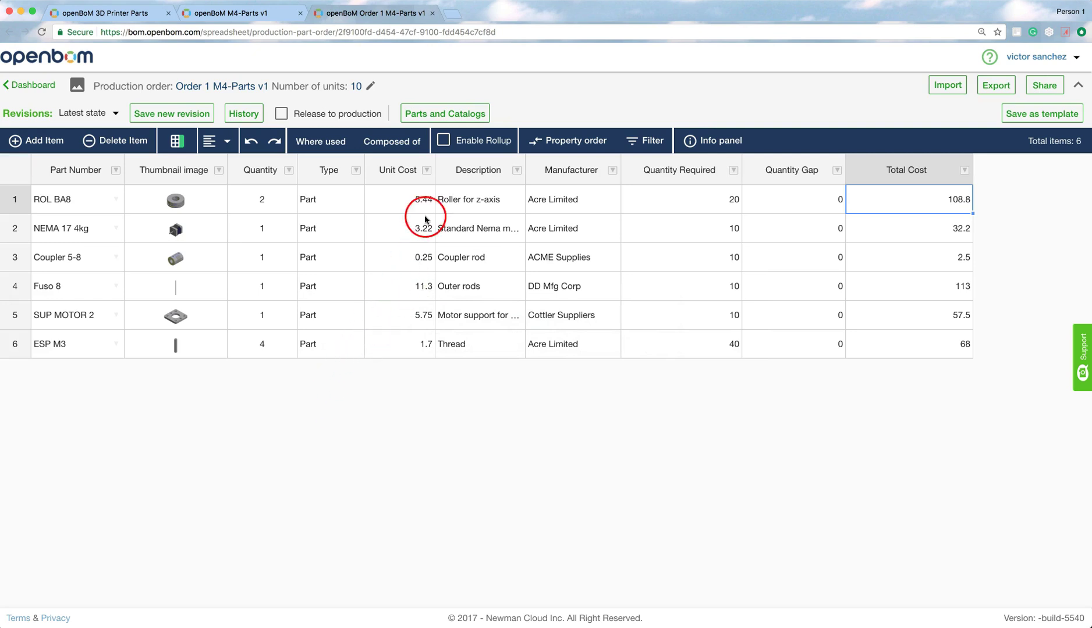
Enable rollup and give the Totals row's Total Cost a SUM(Total Cost) formula totalling 382.
{"action": "left_click", "coordinate": [443, 141]}
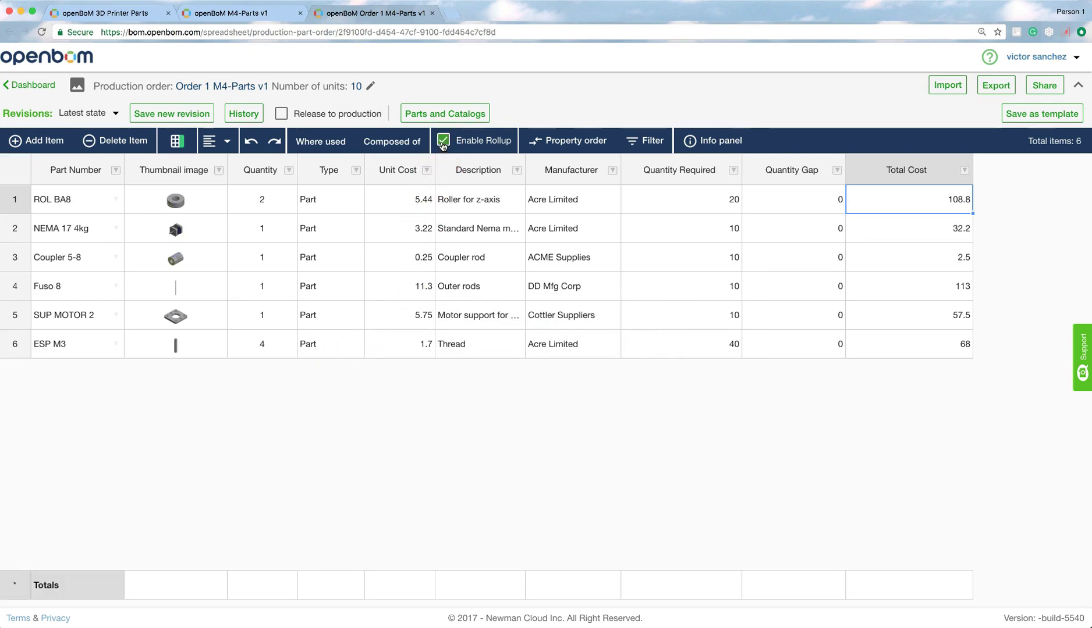
{"action": "right_click", "coordinate": [867, 584]}
{"action": "left_click", "coordinate": [882, 594]}
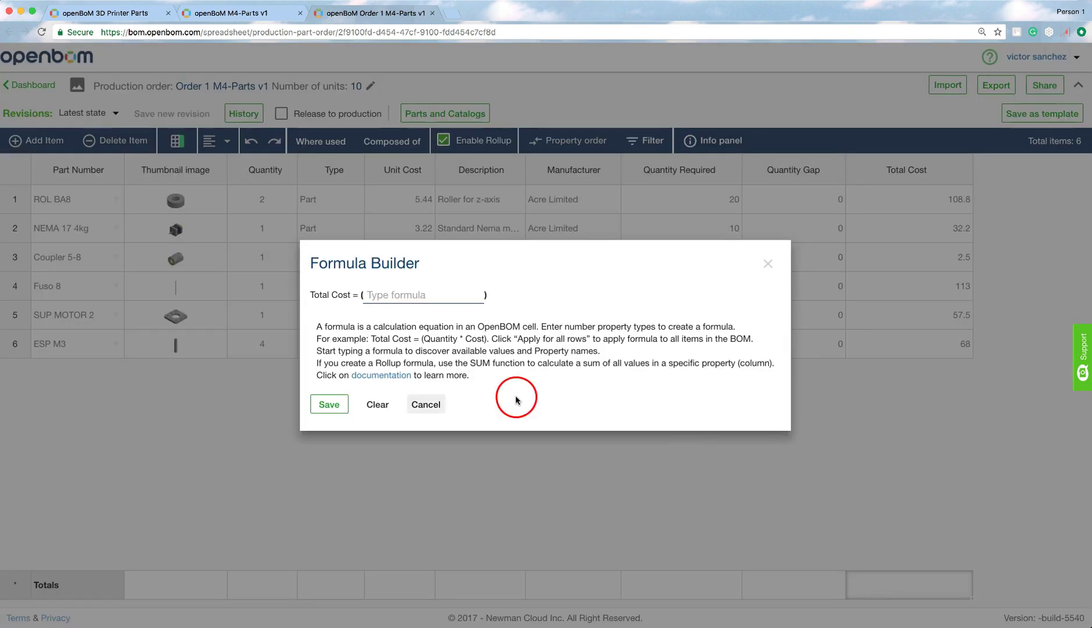
{"action": "left_click", "coordinate": [399, 291]}
{"action": "type", "text": "SUM"}
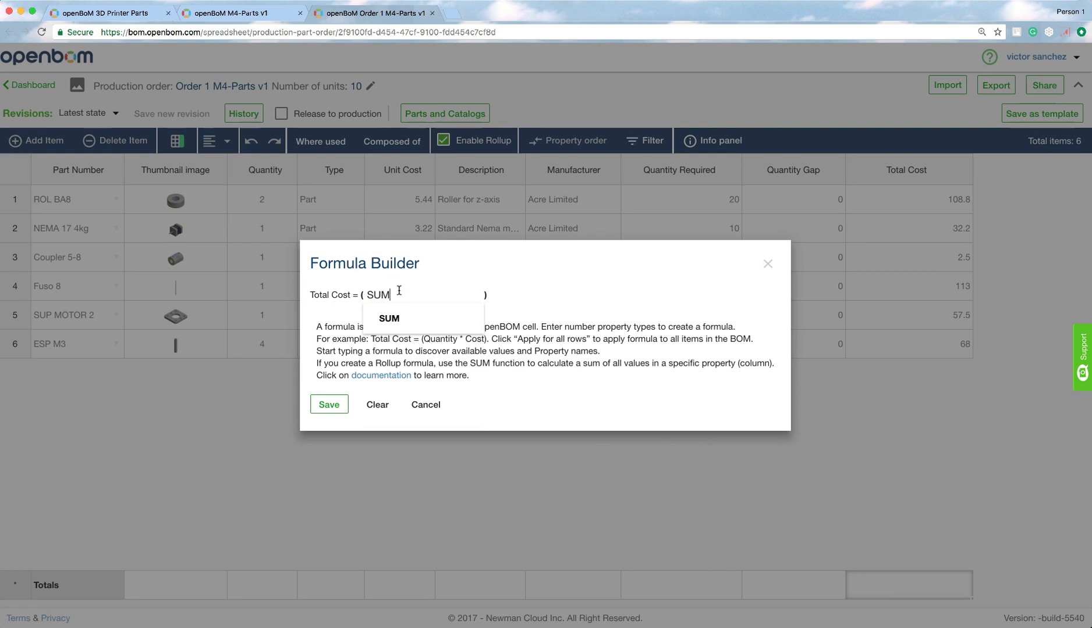
{"action": "left_click", "coordinate": [400, 314]}
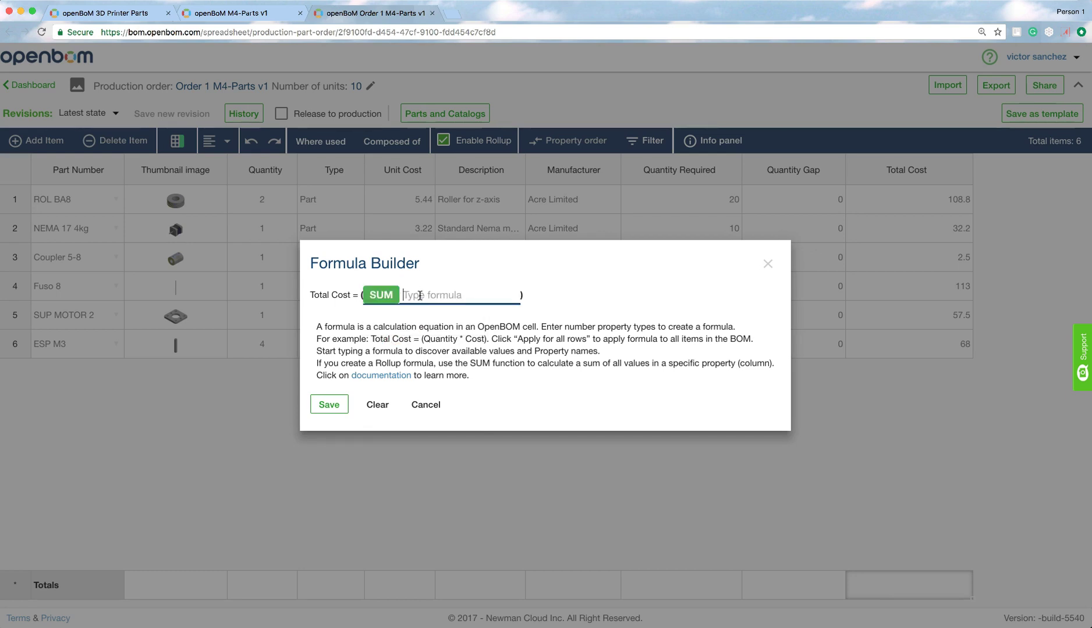
{"action": "type", "text": "T"}
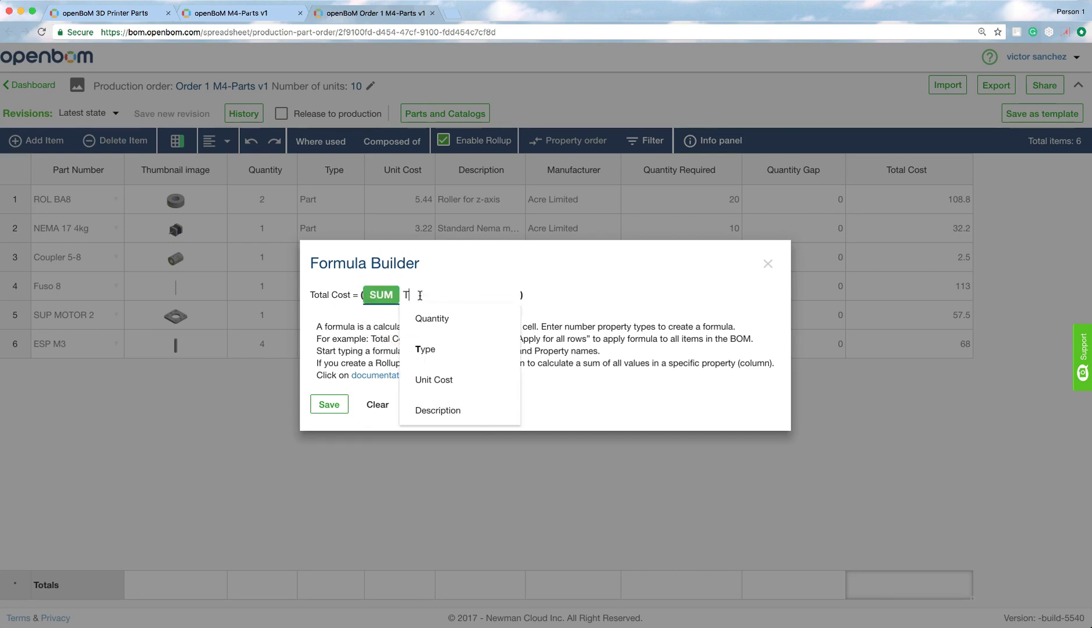
{"action": "type", "text": "otal"}
{"action": "left_click", "coordinate": [437, 321]}
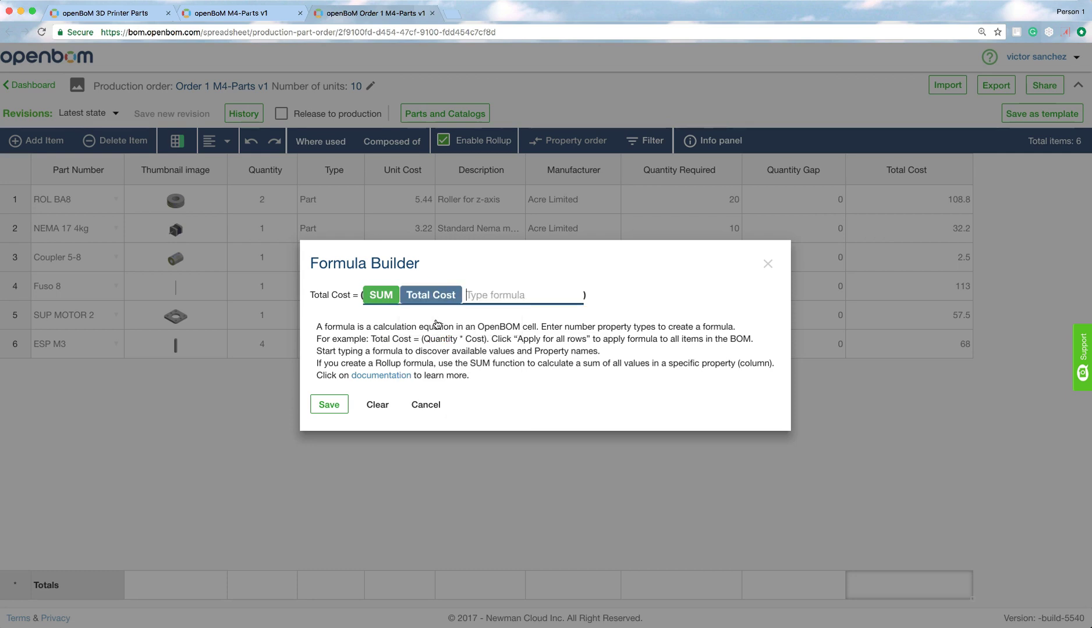
{"action": "left_click", "coordinate": [329, 406]}
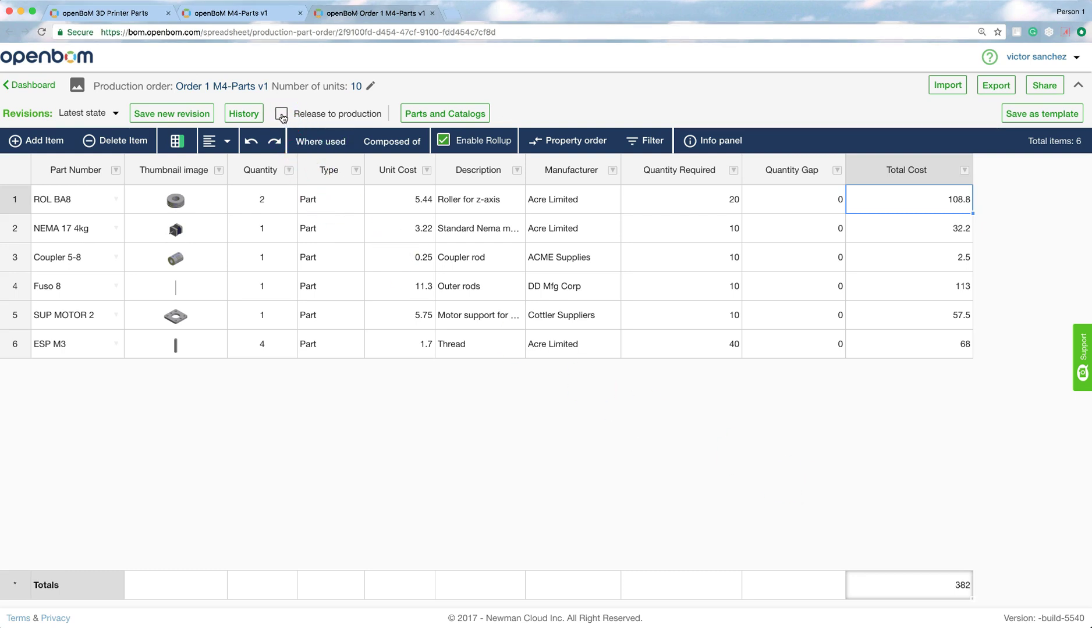
Release the Order 1 M4-Parts v1 BOM to production, confirming it becomes read-only.
{"action": "left_click", "coordinate": [282, 115]}
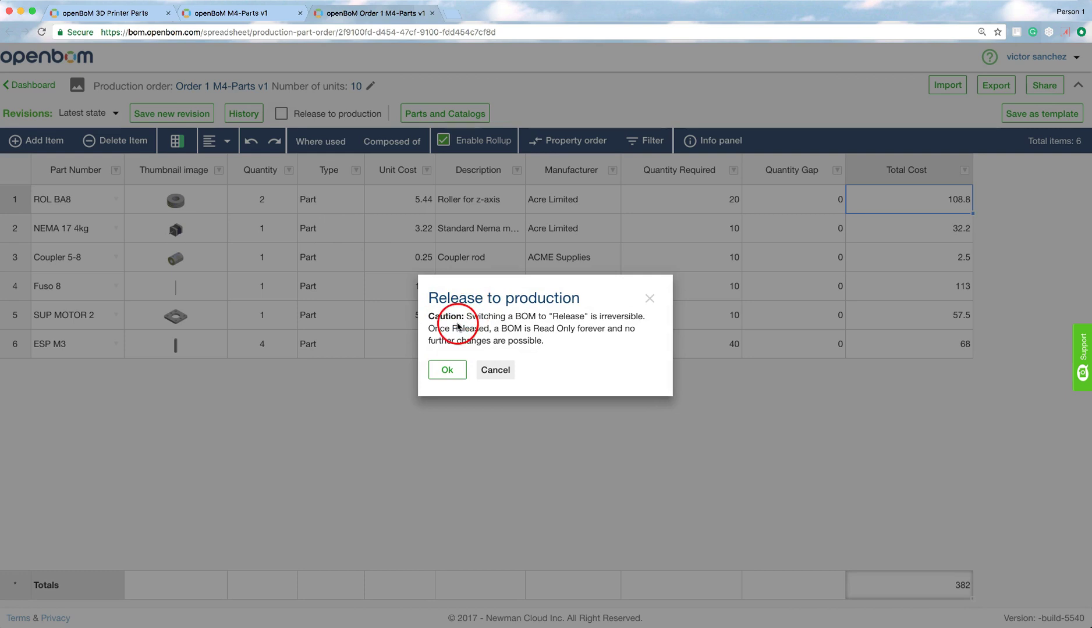
{"action": "left_click", "coordinate": [446, 371]}
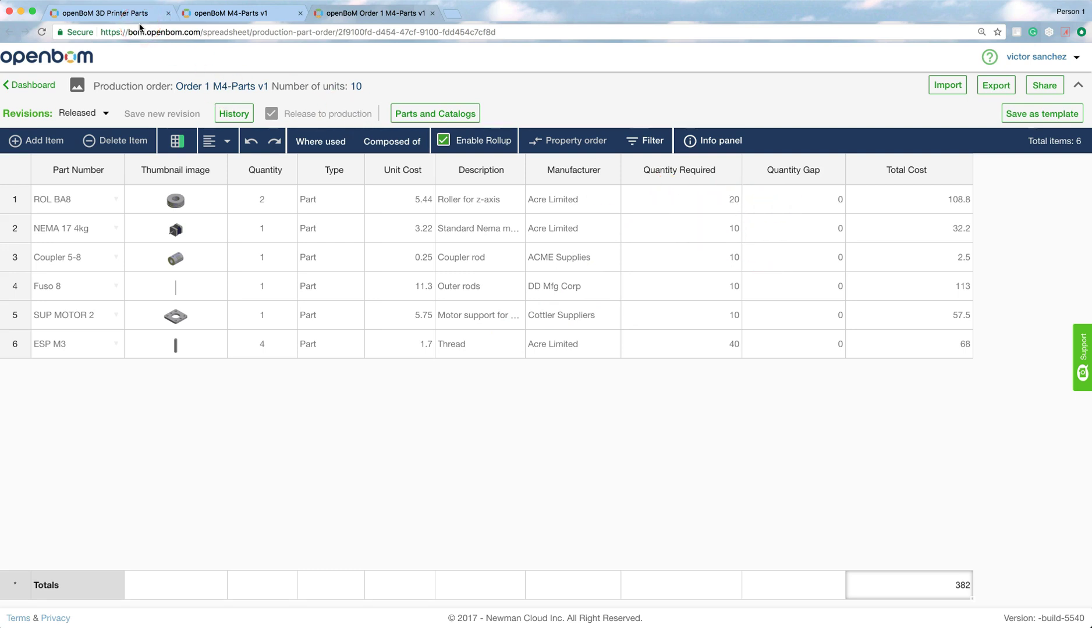
Check the 3D Printer Parts catalog, then return to the released Order 1 M4-Parts v1 BOM.
{"action": "left_click", "coordinate": [105, 13]}
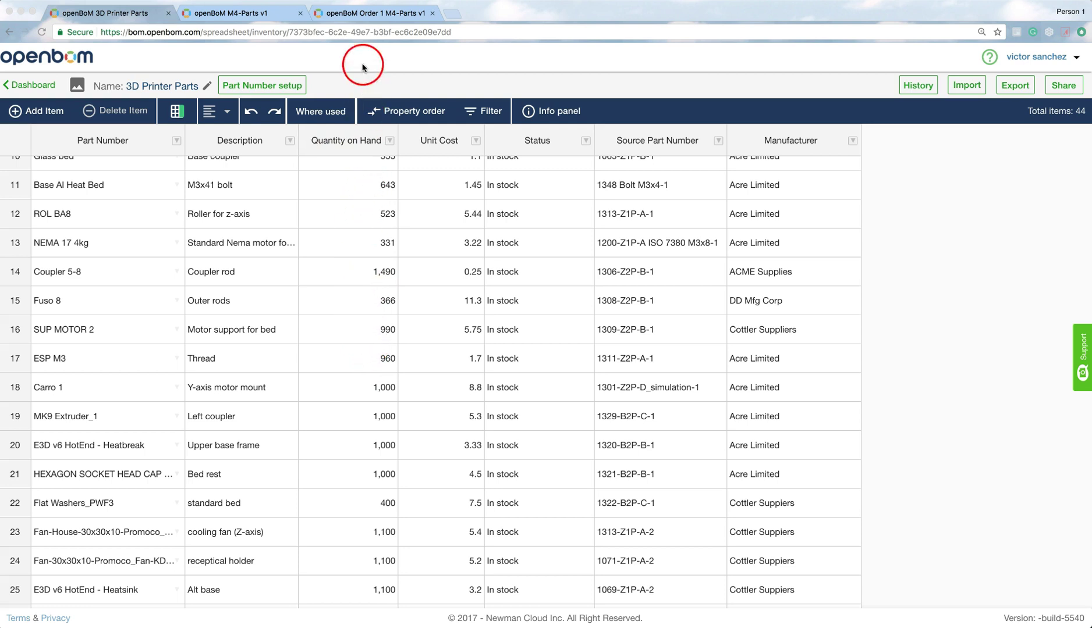
{"action": "left_click", "coordinate": [352, 13]}
{"action": "left_click", "coordinate": [351, 13]}
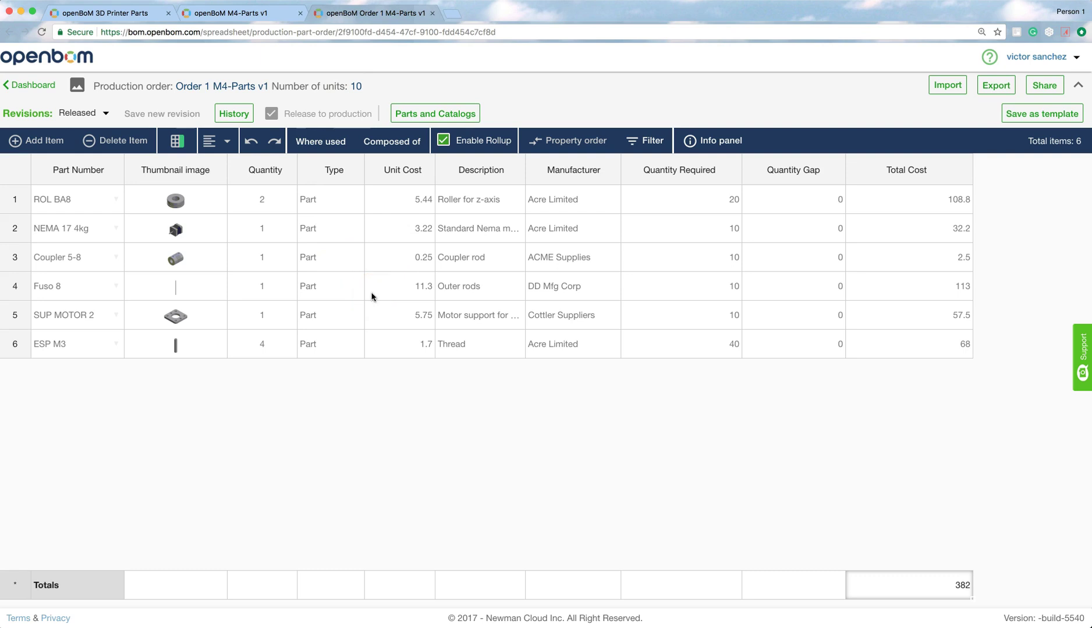
View the M4-Parts v1 BOM, where 10-unit production order 1 (First Batch) shows as ordered.
{"action": "left_click", "coordinate": [240, 13]}
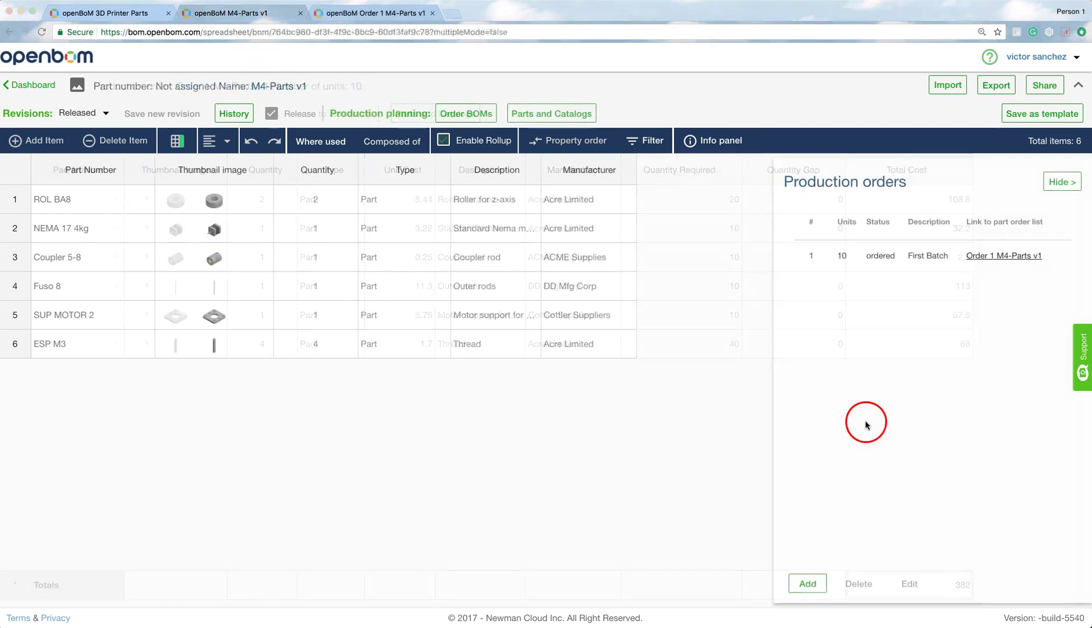